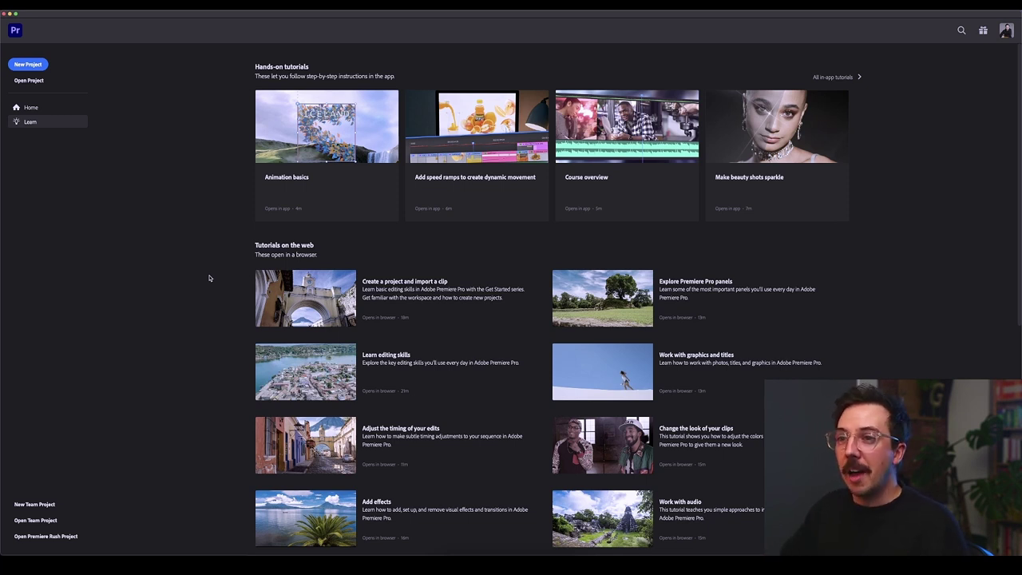
Start a new project and name it 'What's new in Prem 22'.
left_click(32, 64)
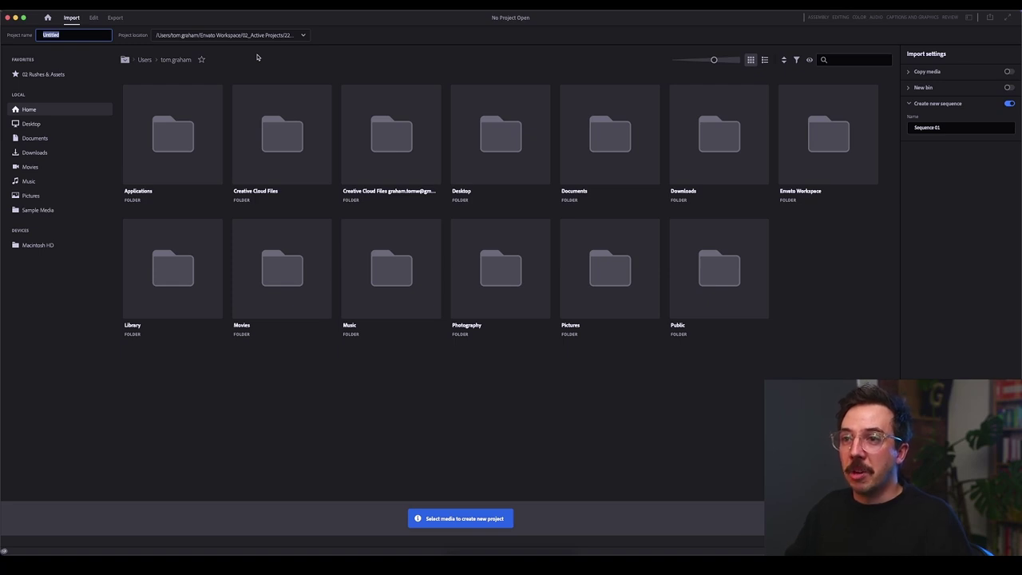
type("What's n")
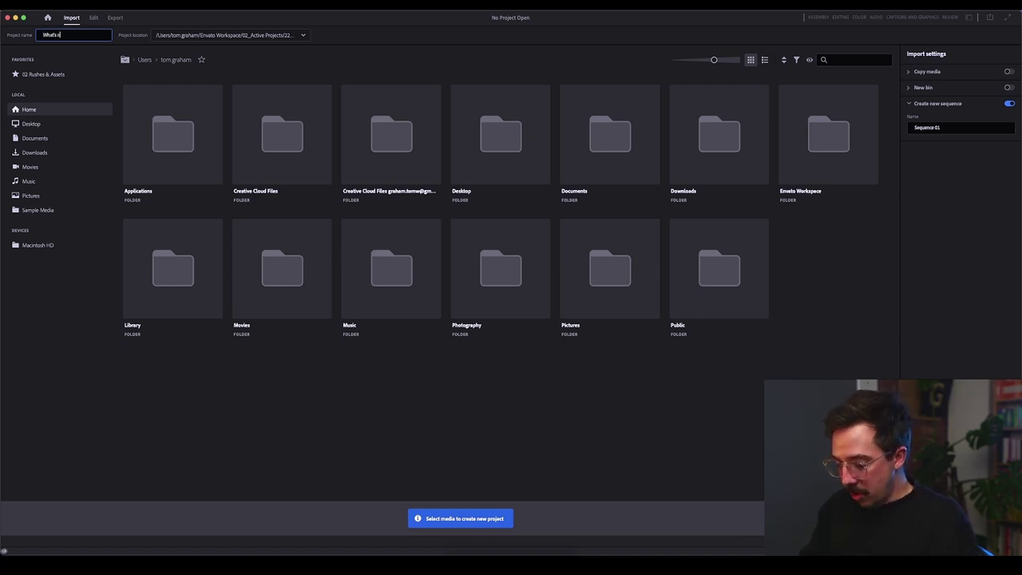
type("ew in Prem 2")
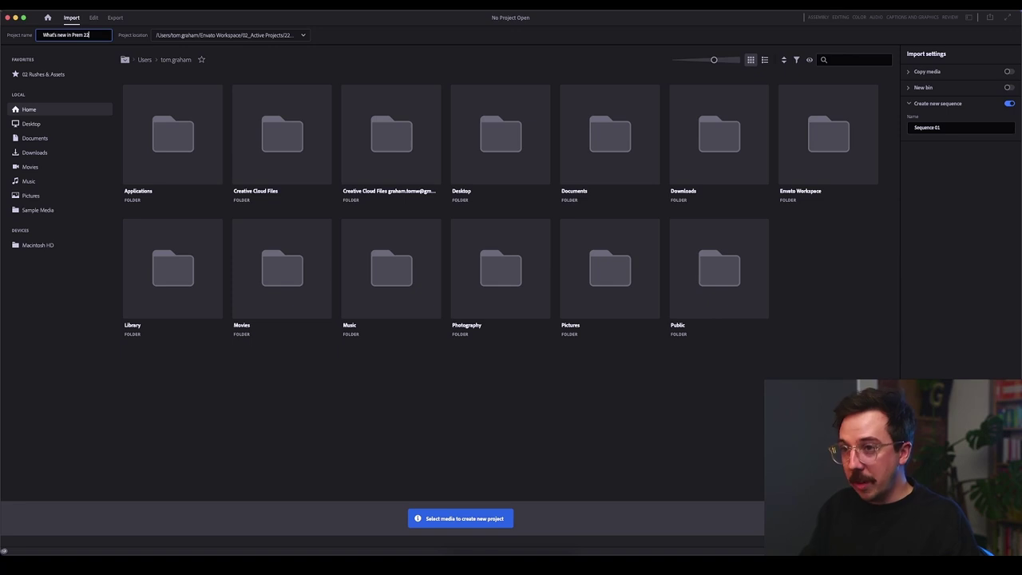
type("2")
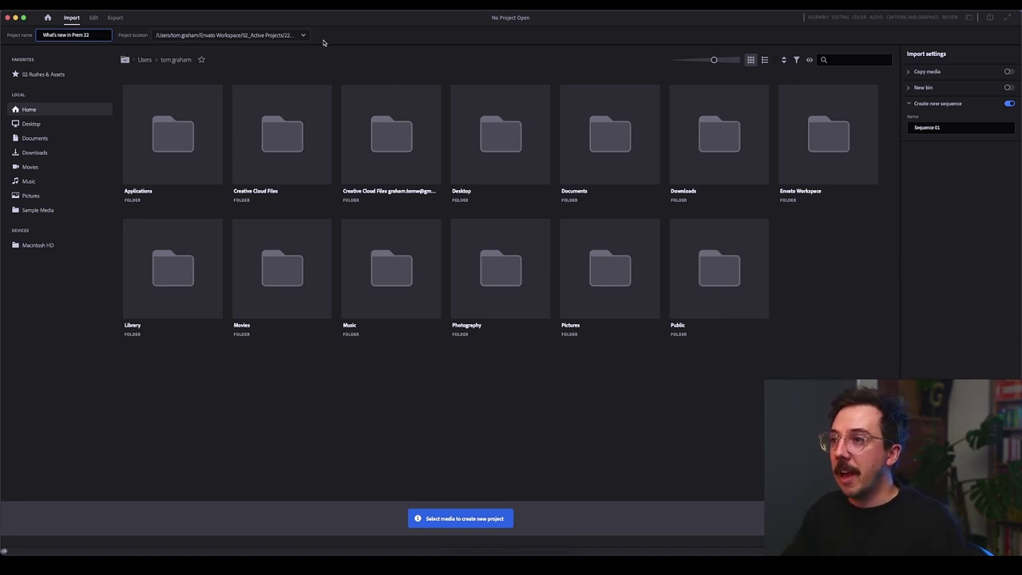
key("Return")
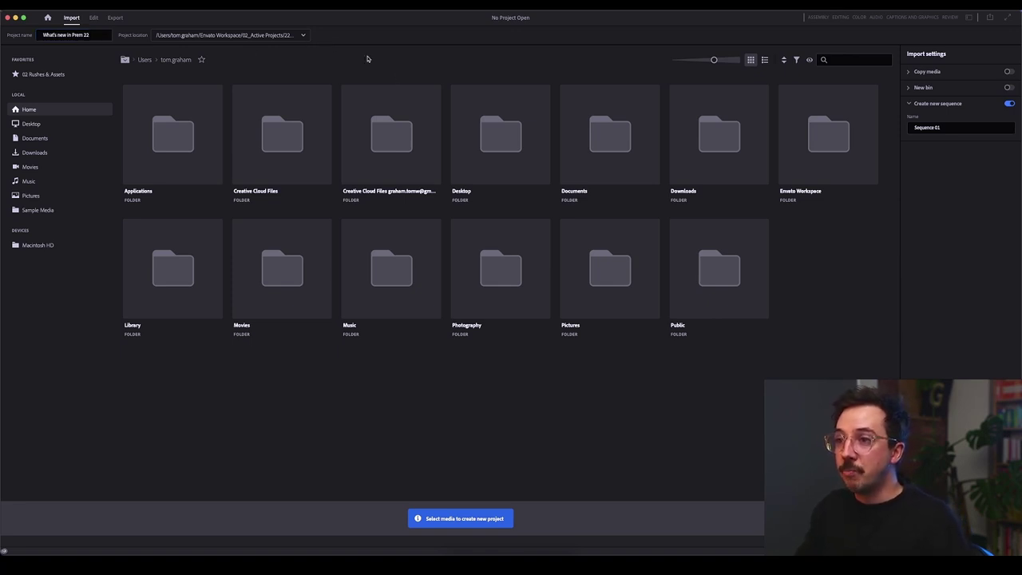
Favourite the home folder, open 02 Rushes & Assets, and select all six MOV clips.
left_click(202, 60)
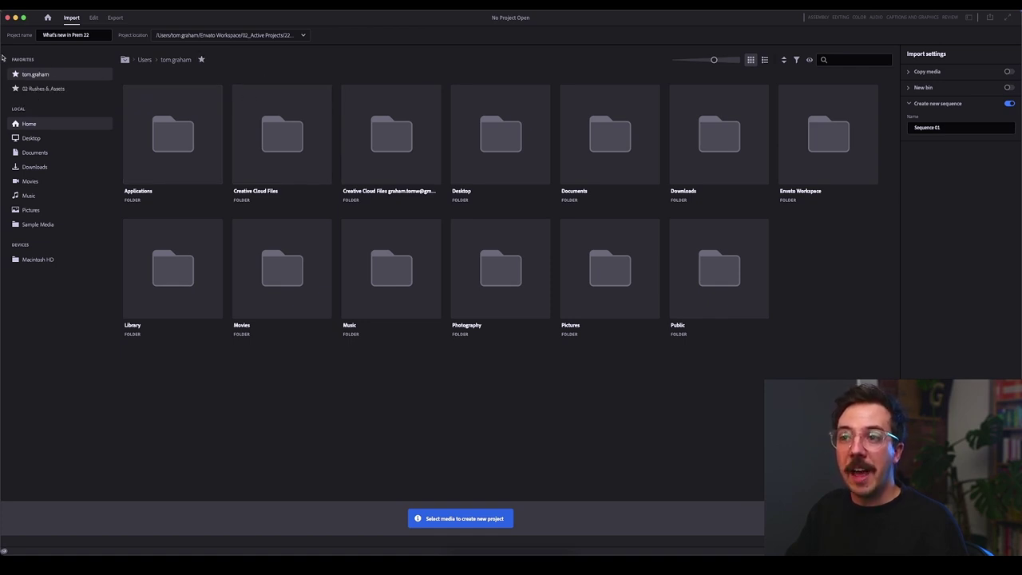
left_click(43, 90)
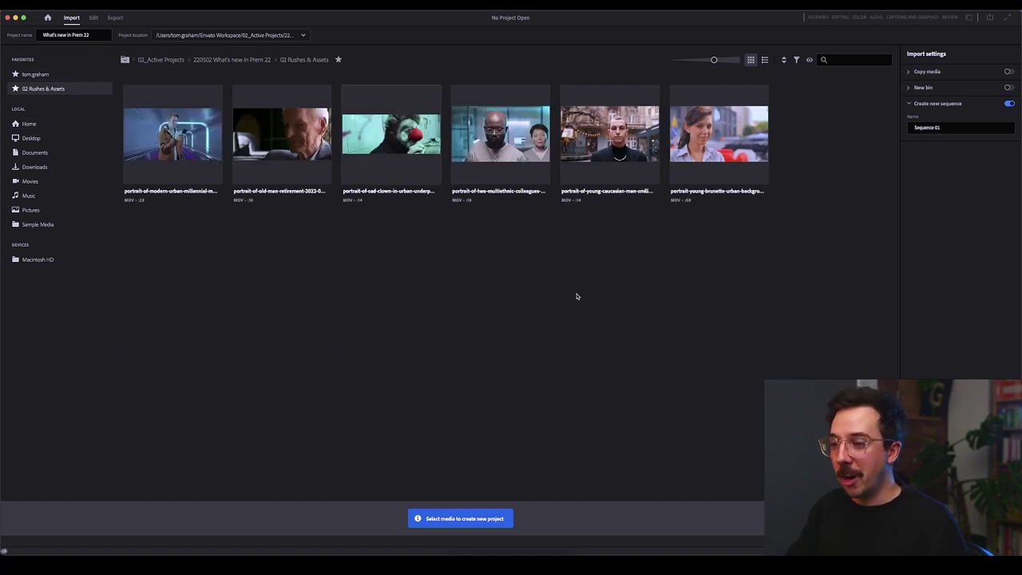
key("super+a")
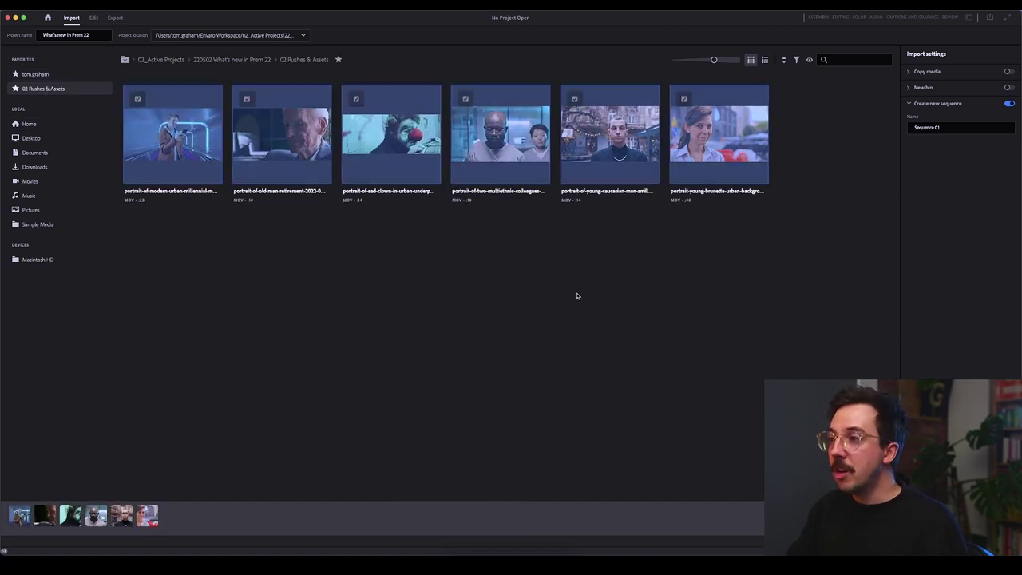
Enable a new bin for the imported clips, named Envato Elements.
left_click(915, 89)
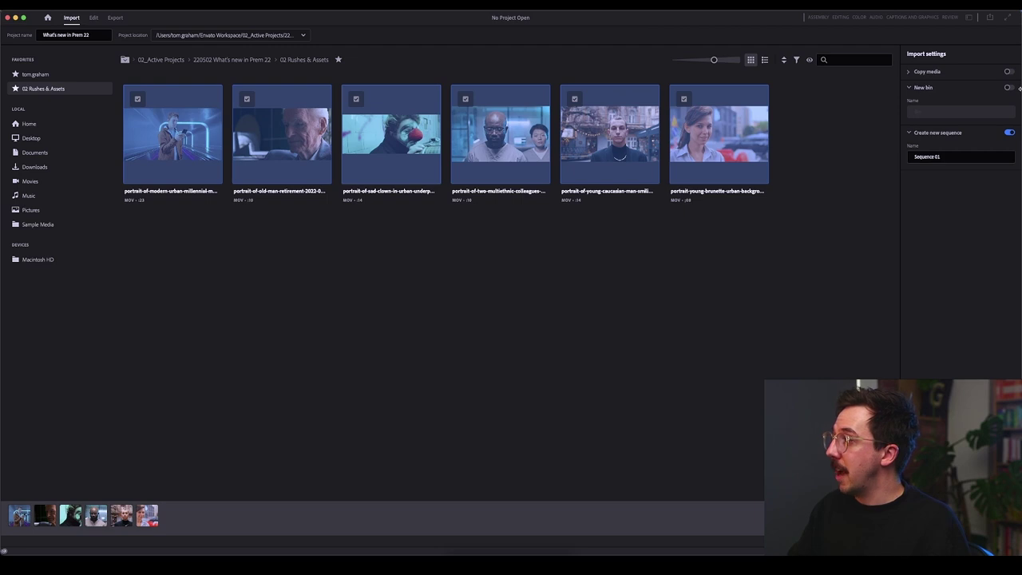
left_click(1009, 88)
left_click(955, 111)
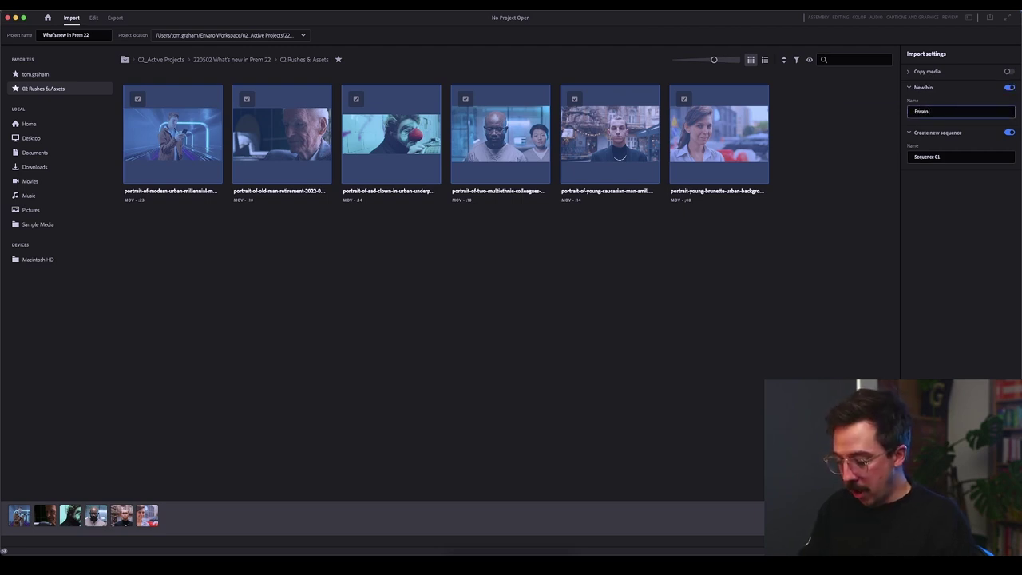
key("Return")
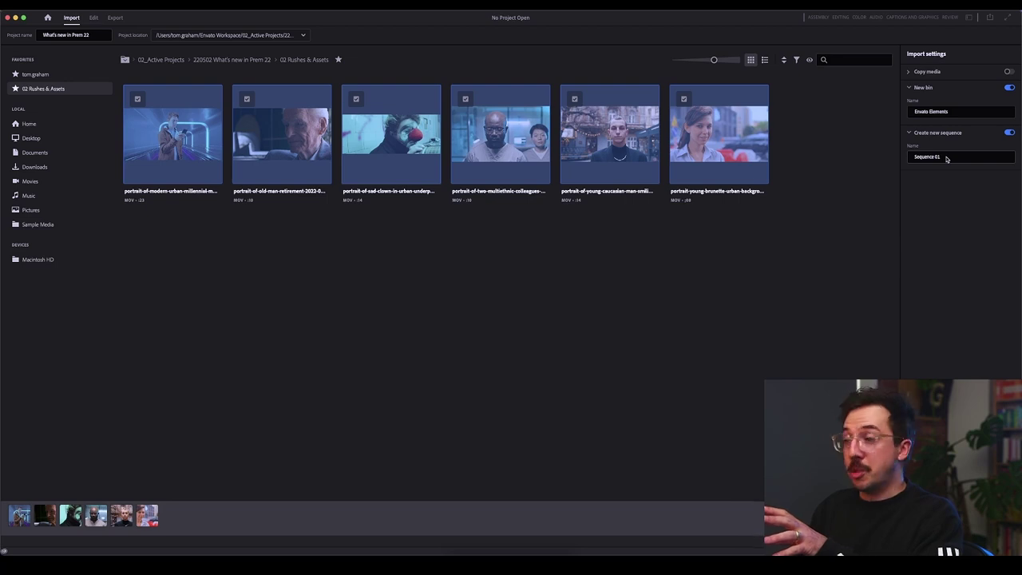
Rename the sequence to What's New in Prem 22_v01_01 and create the project.
left_click(947, 157)
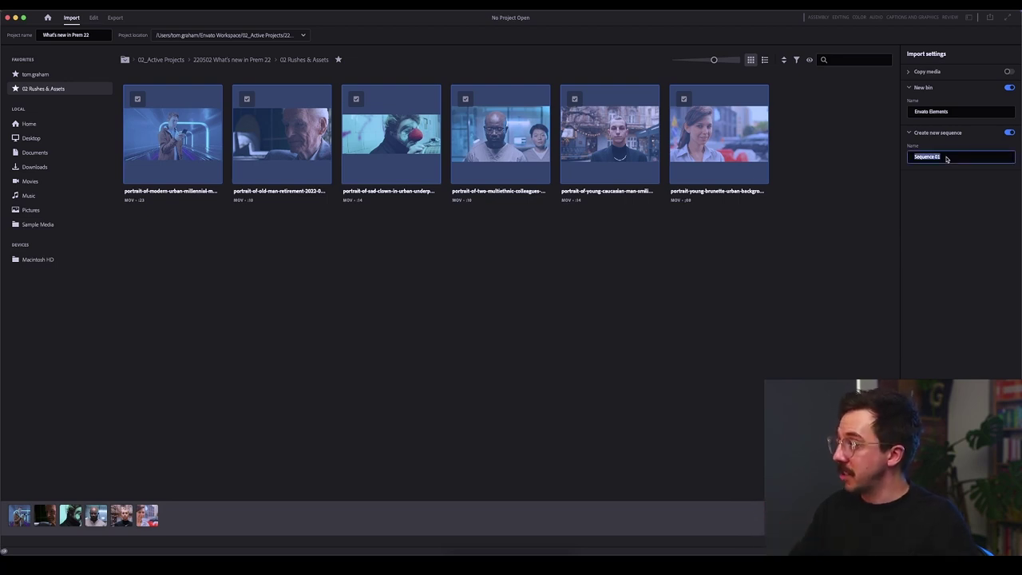
key("BackSpace")
type("What's New in Pre")
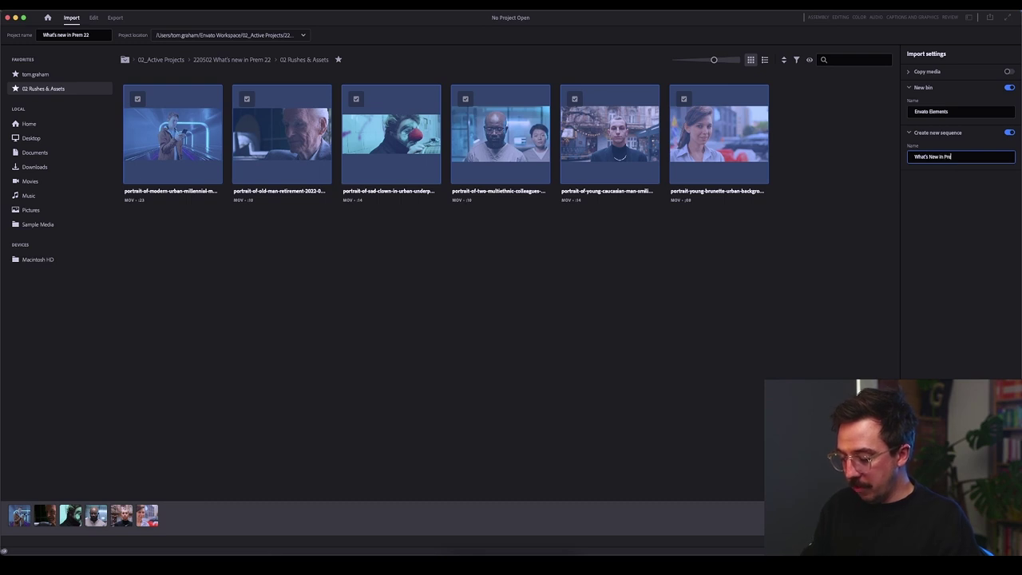
type("m 22_v01")
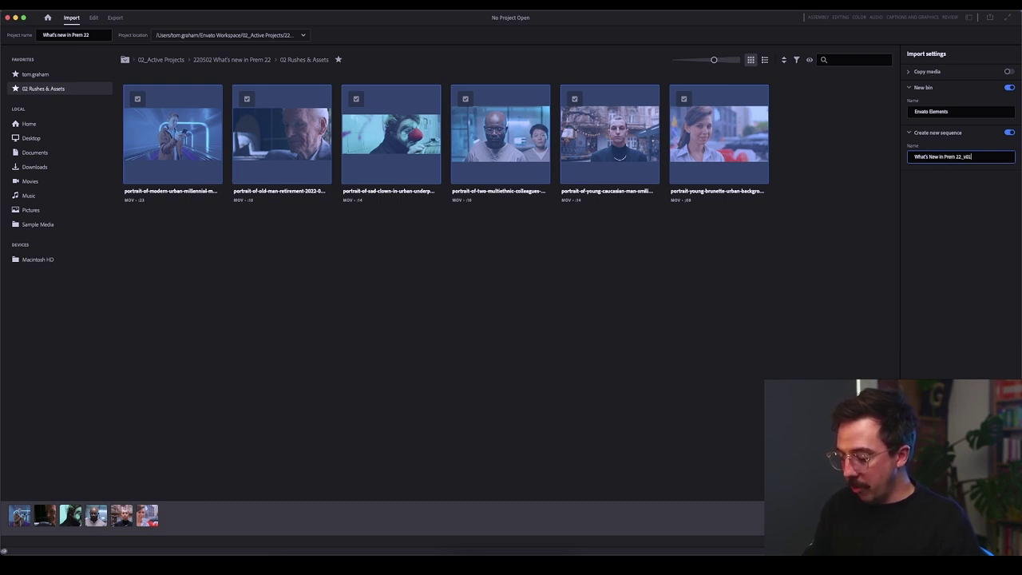
type("_01")
key("Return")
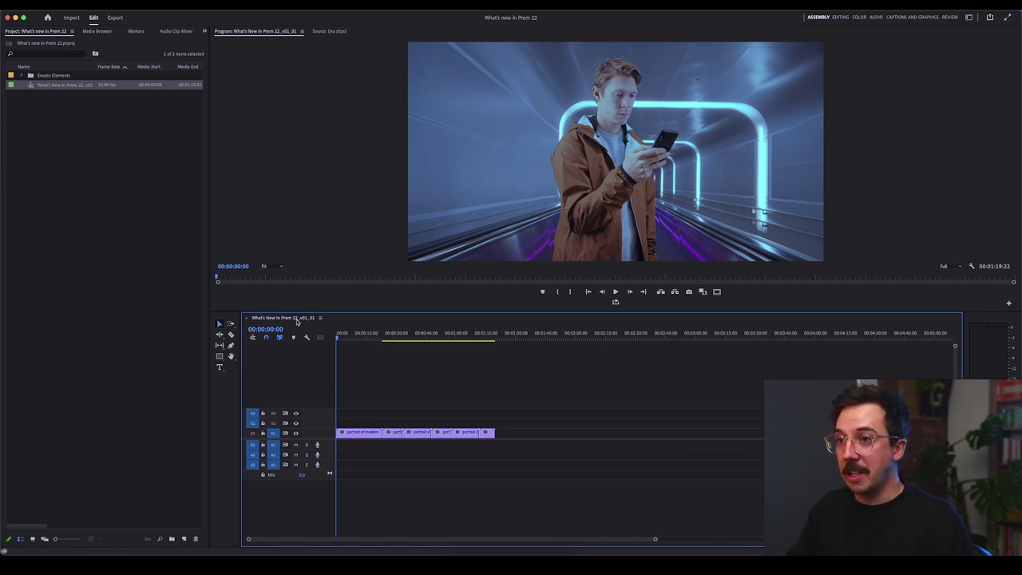
left_click(61, 76)
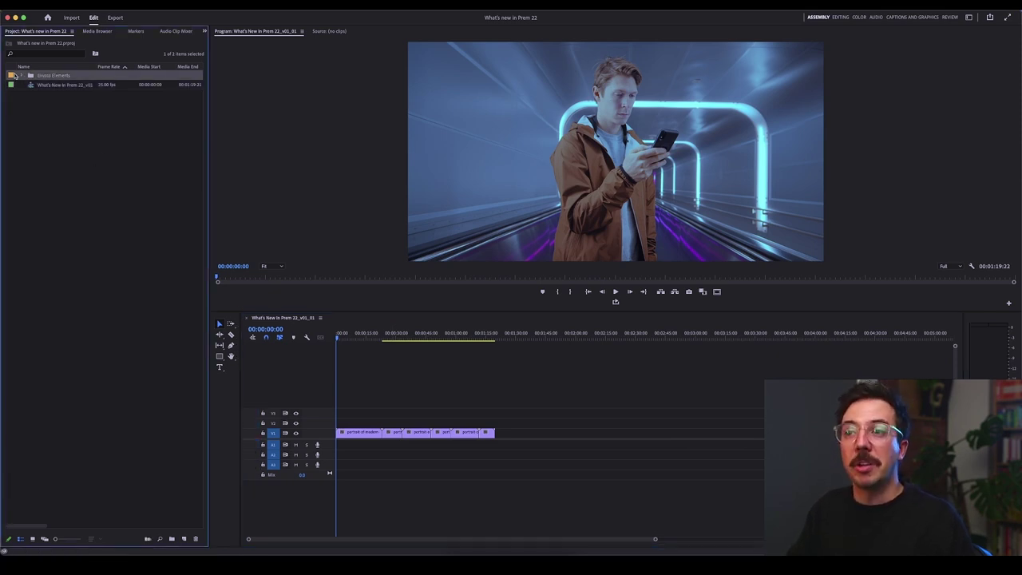
left_click(20, 76)
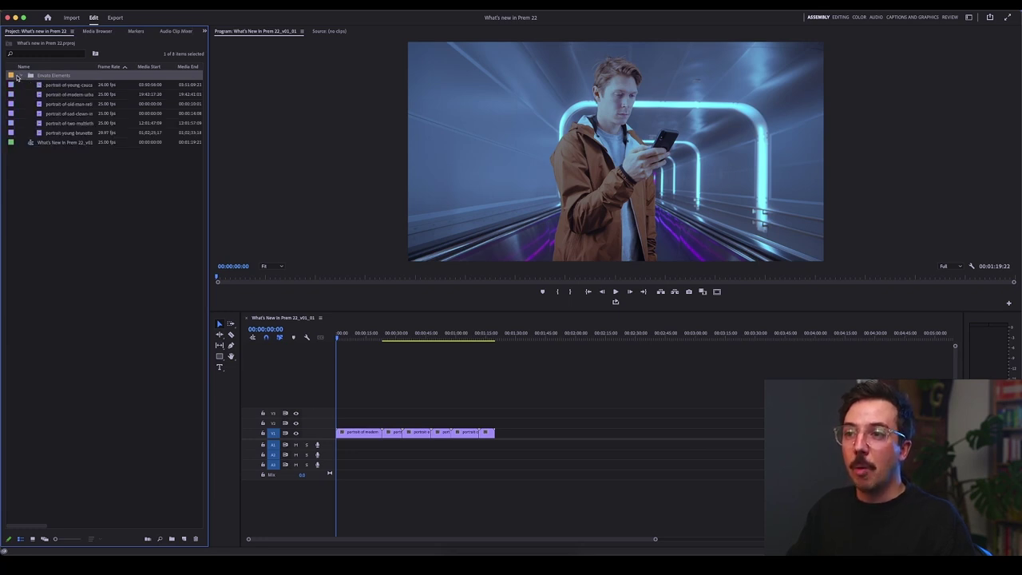
left_click(18, 76)
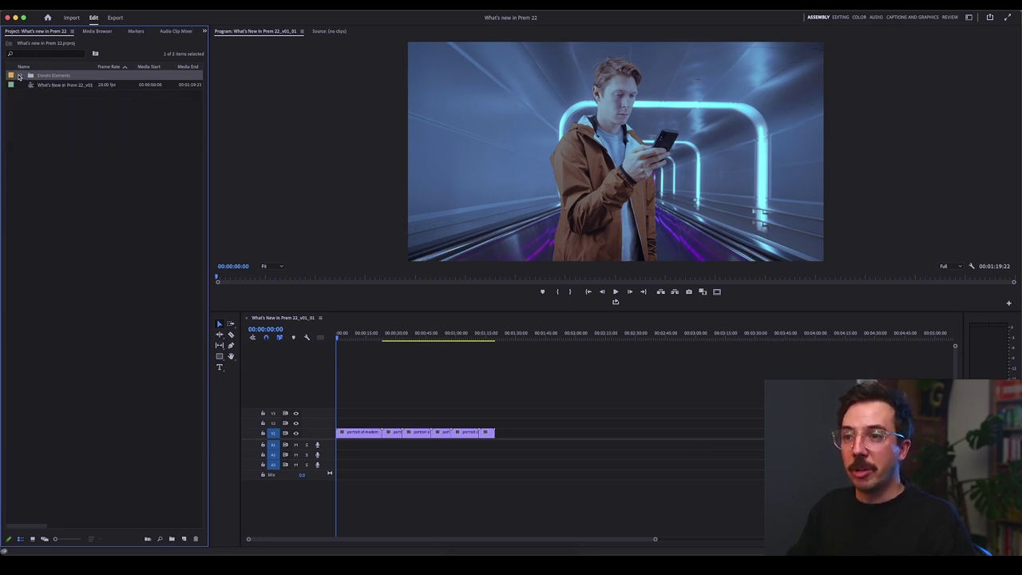
left_click(66, 191)
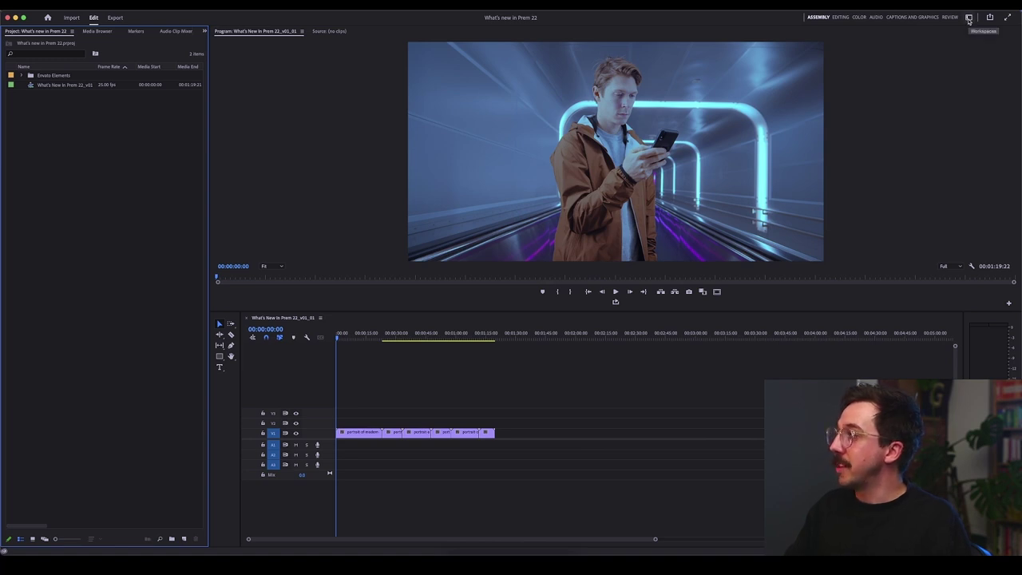
Hide and restore the header's workspace tabs, ending in the Editing workspace.
left_click(969, 18)
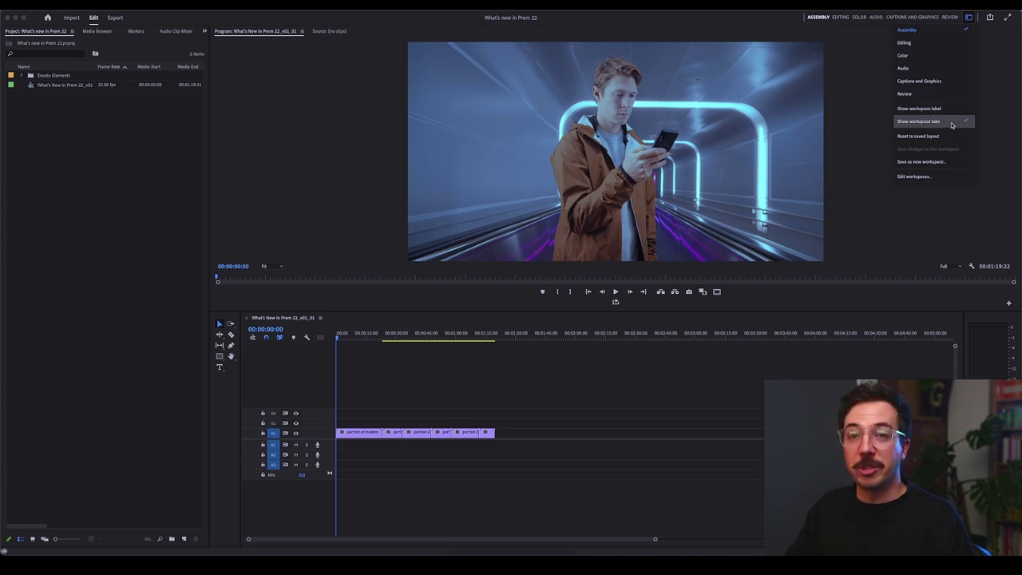
left_click(951, 124)
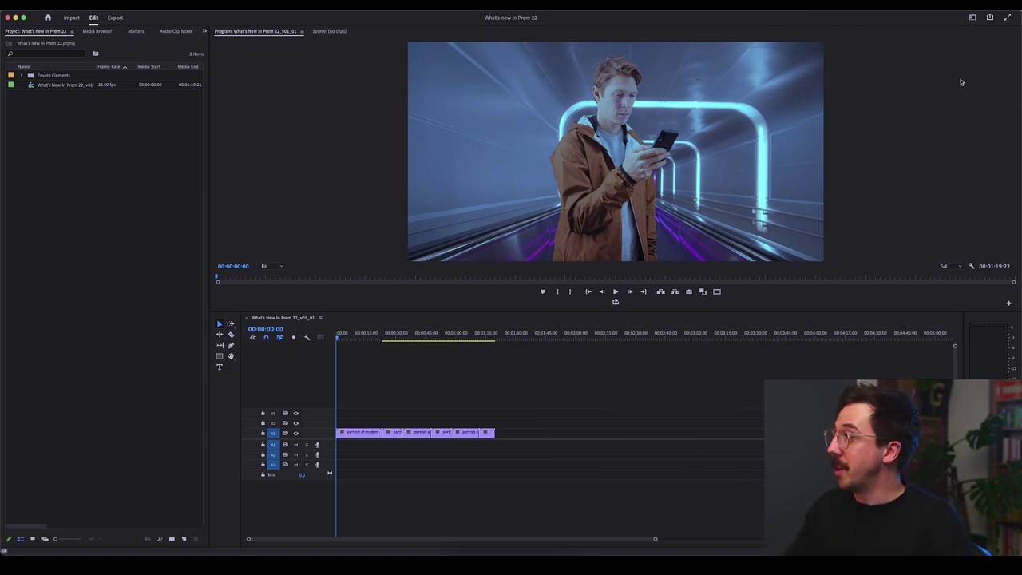
left_click(972, 17)
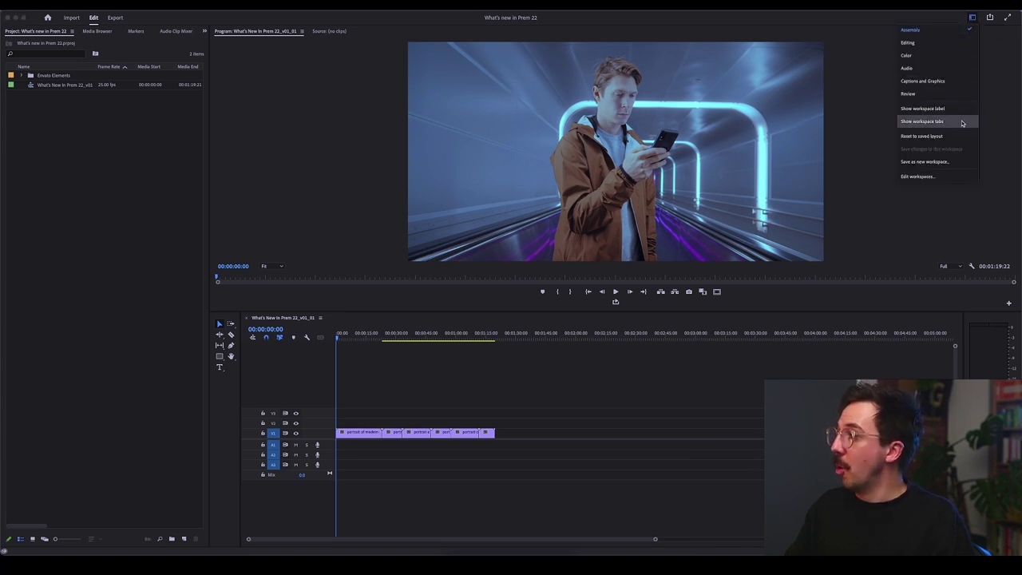
left_click(963, 123)
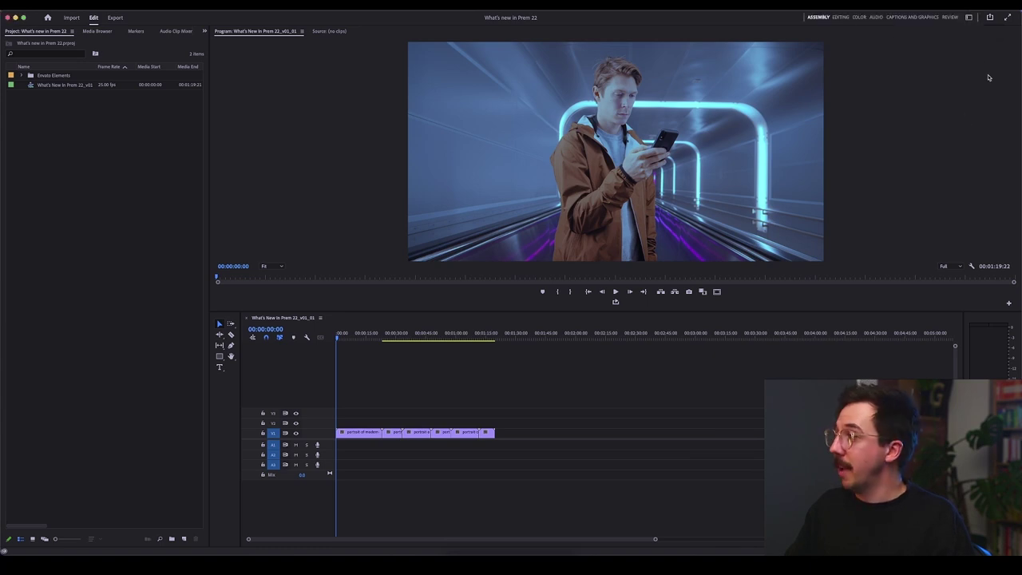
left_click(971, 17)
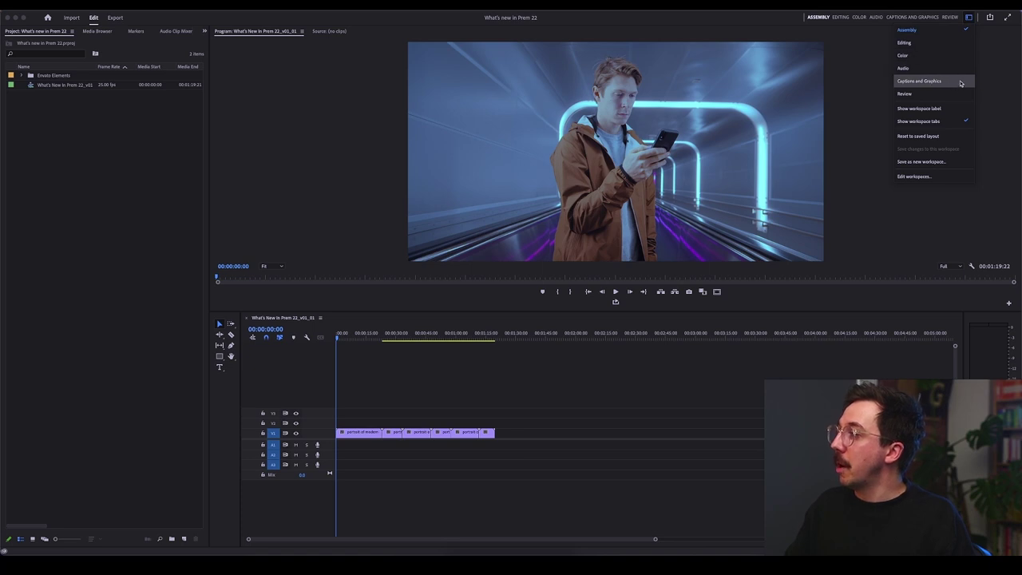
left_click(866, 61)
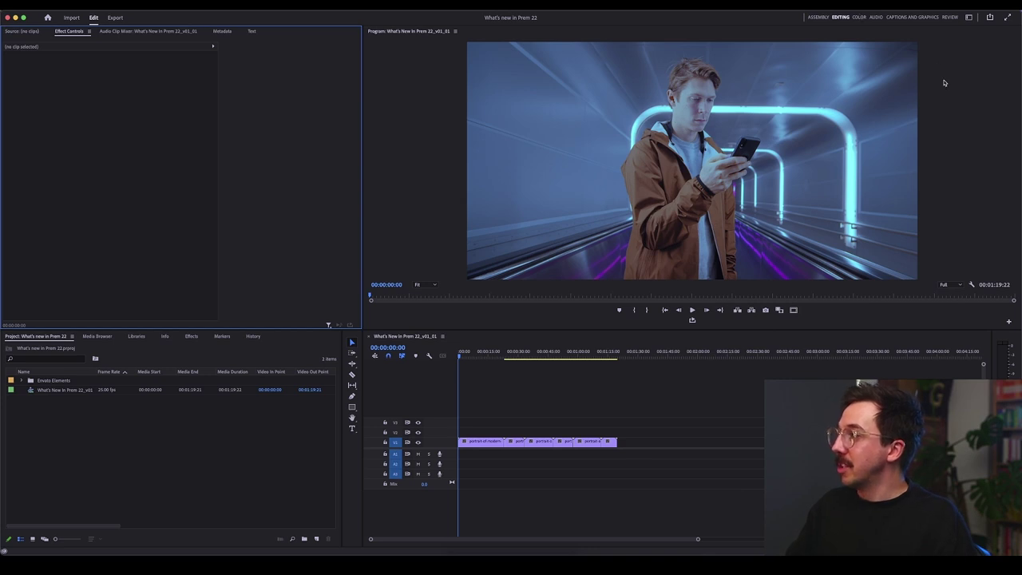
Cycle through the Color, Audio, and Captions and Graphics workspaces, finishing on Review.
key("alt+shift+3")
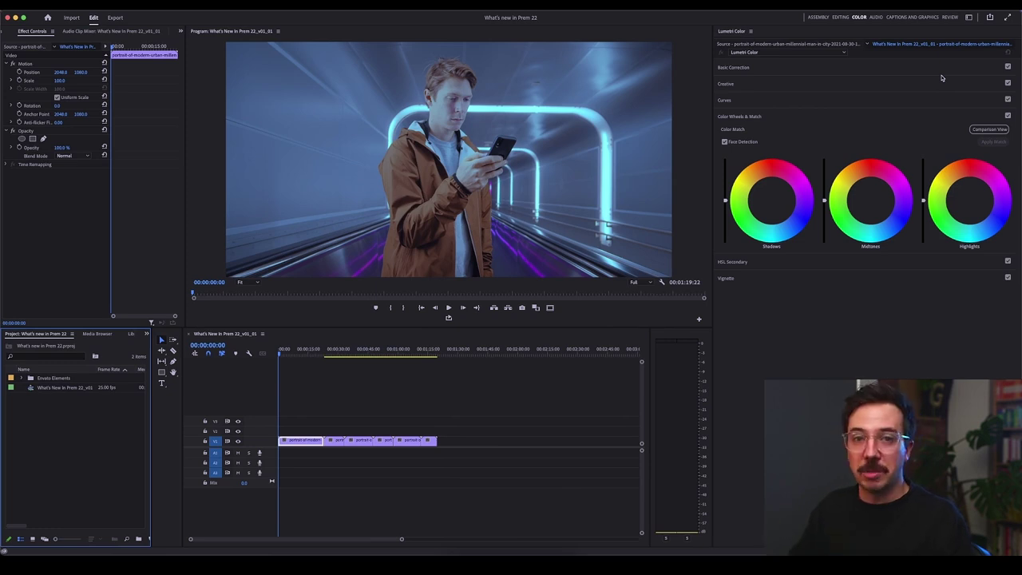
left_click(876, 17)
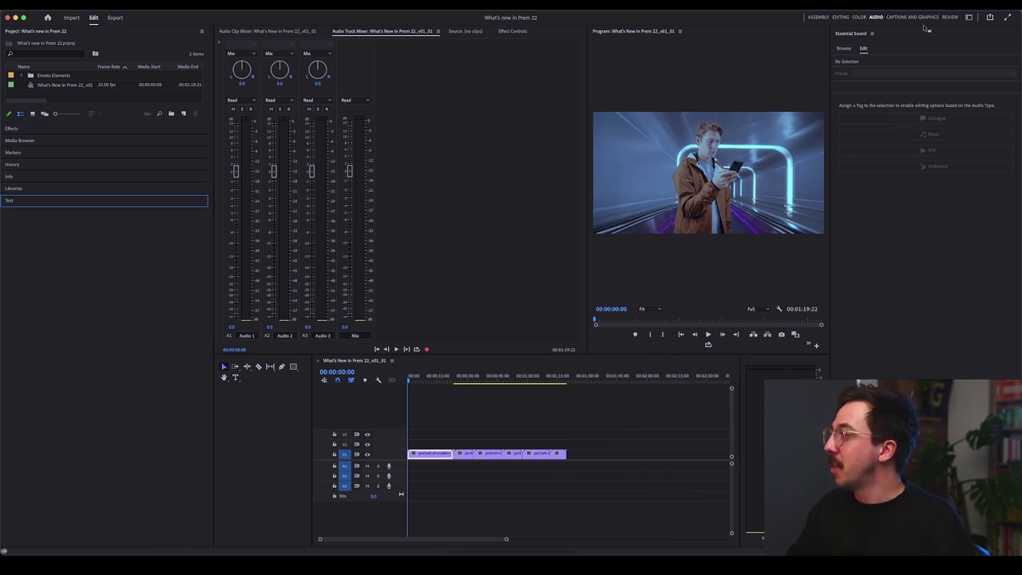
key("alt+shift+5")
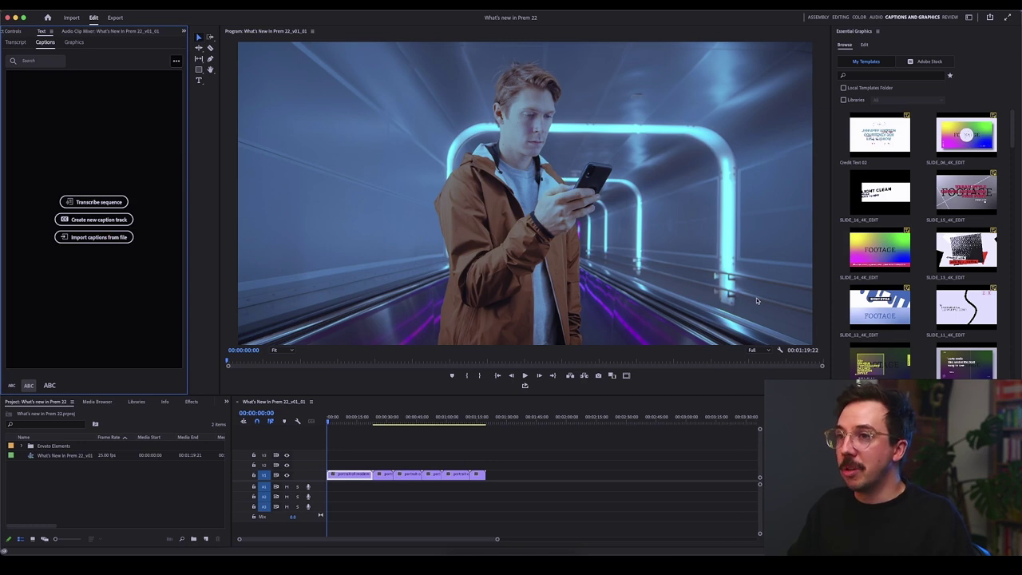
left_click(948, 17)
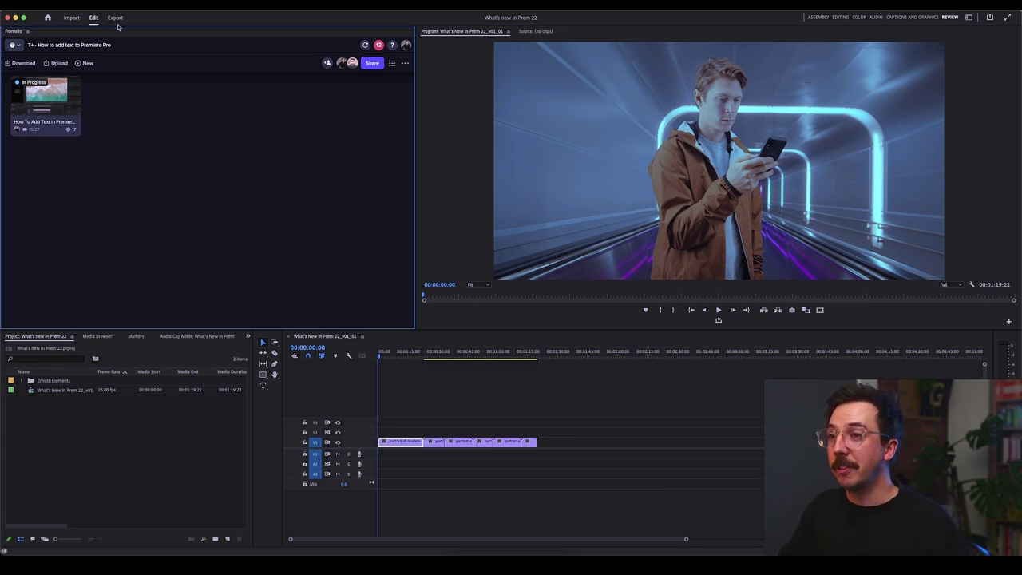
In Edit Workspaces, move Effects between Audio and Captions and Graphics.
left_click(969, 17)
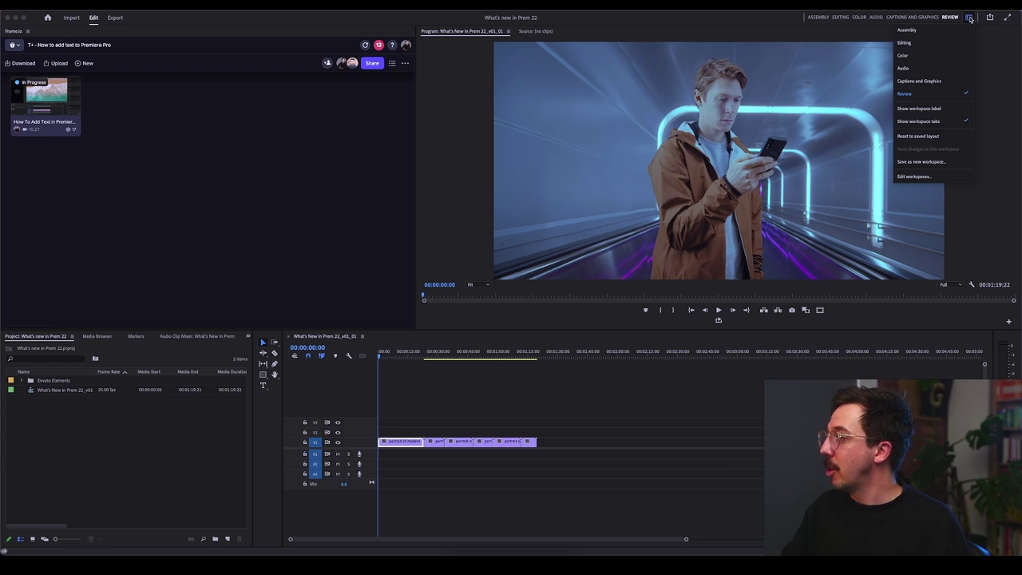
left_click(946, 177)
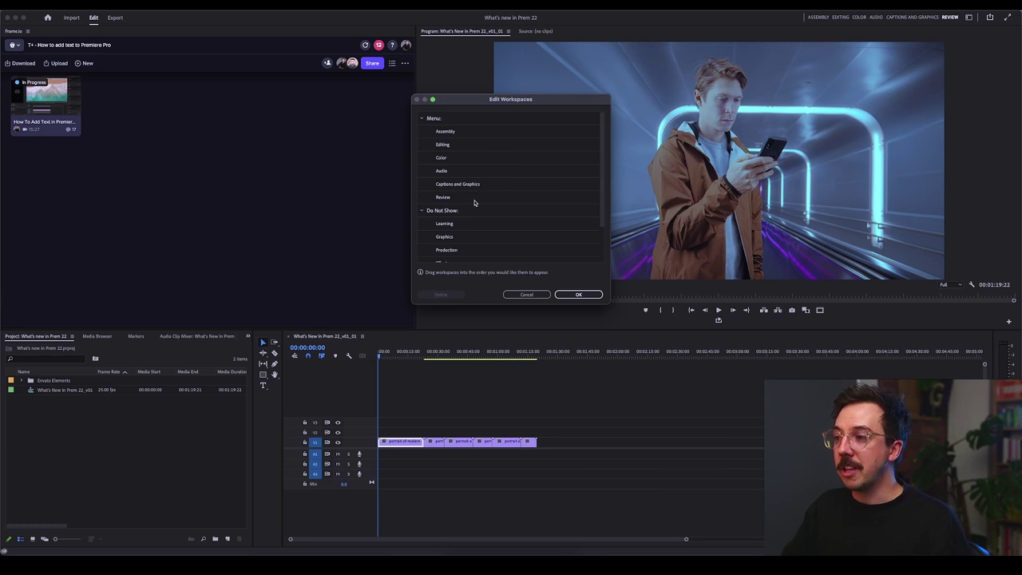
scroll(485, 198, "down", 2)
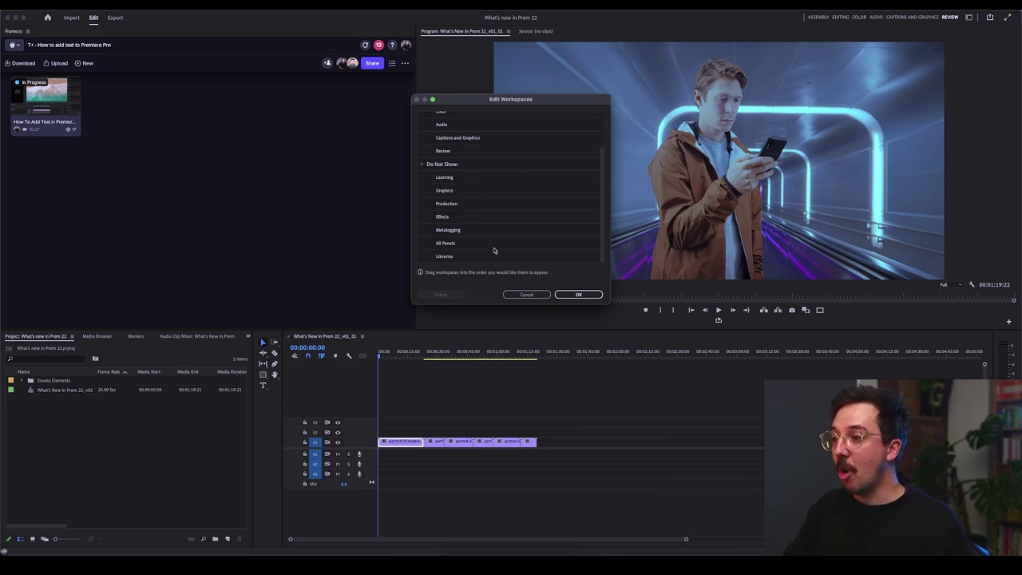
scroll(508, 223, "up", 3)
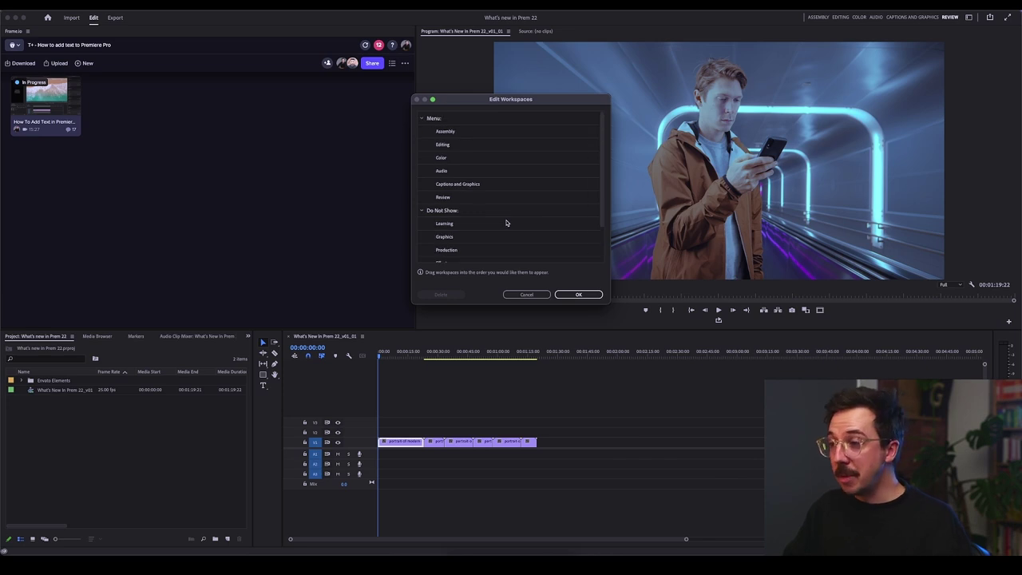
scroll(506, 220, "down", 1)
scroll(489, 225, "down", 2)
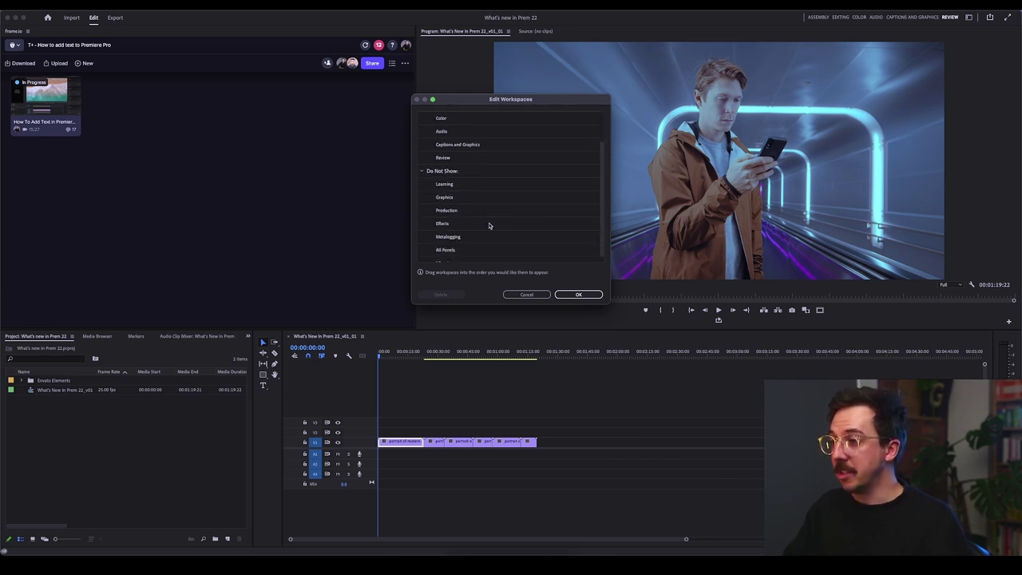
left_click_drag(449, 225, 470, 139)
left_click(578, 294)
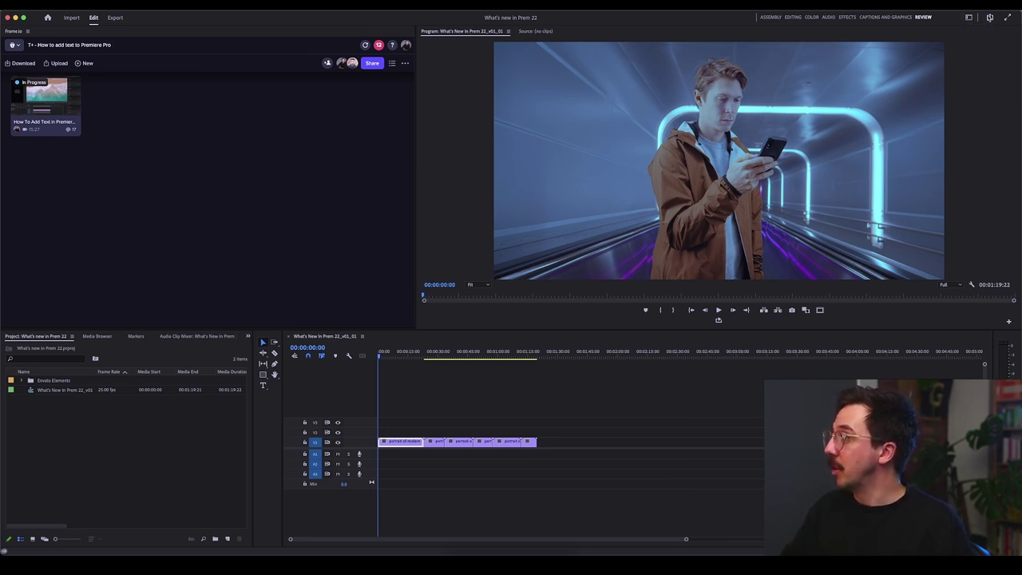
left_click(990, 19)
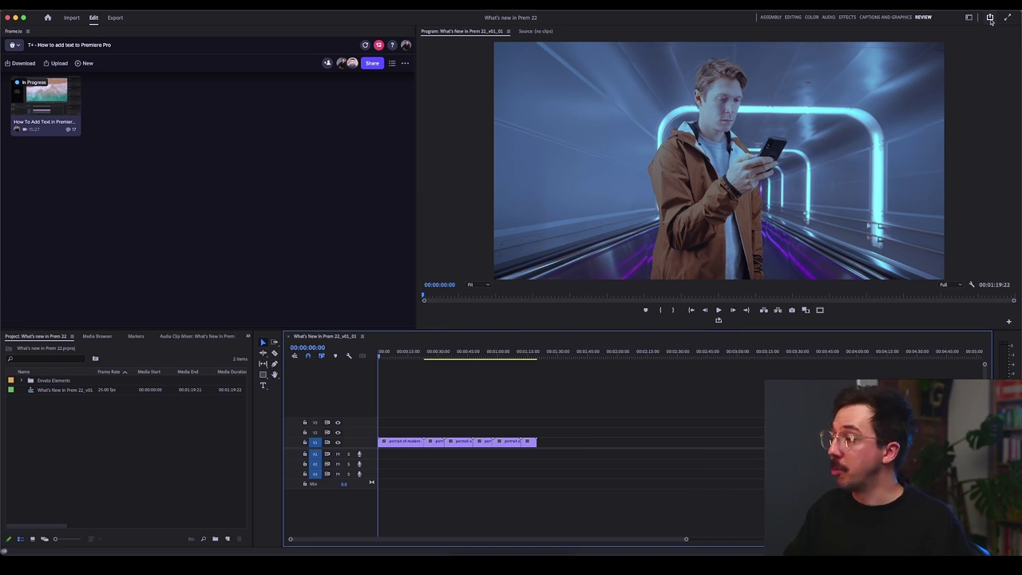
left_click(990, 19)
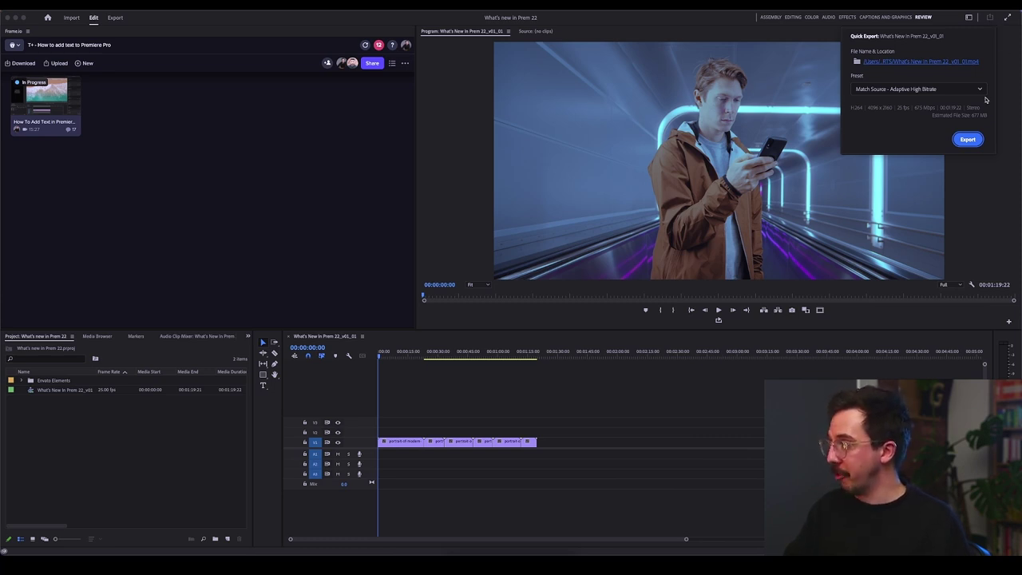
left_click(979, 246)
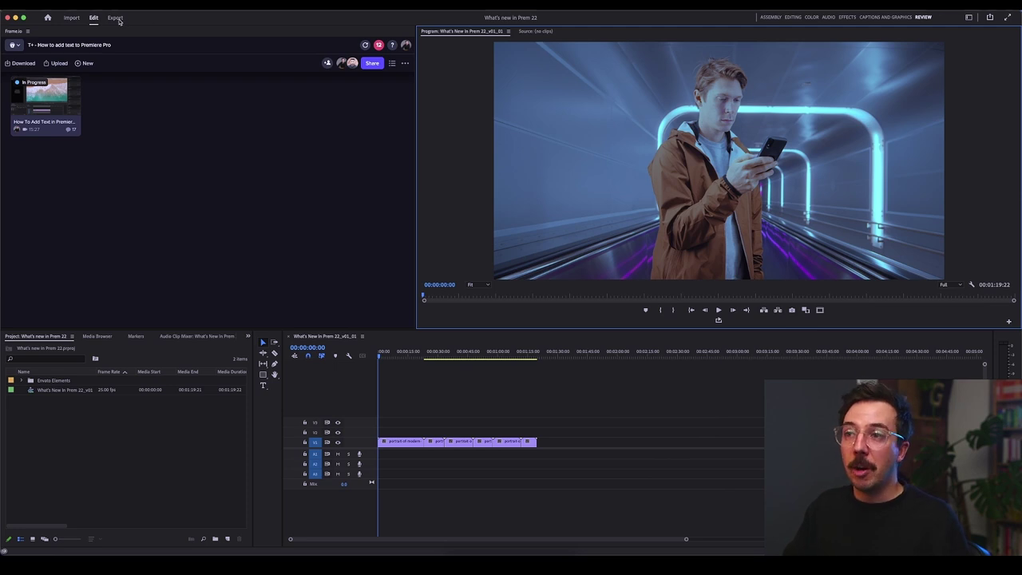
Switch to the Export page and check the Media File options menu without changing anything.
left_click(119, 19)
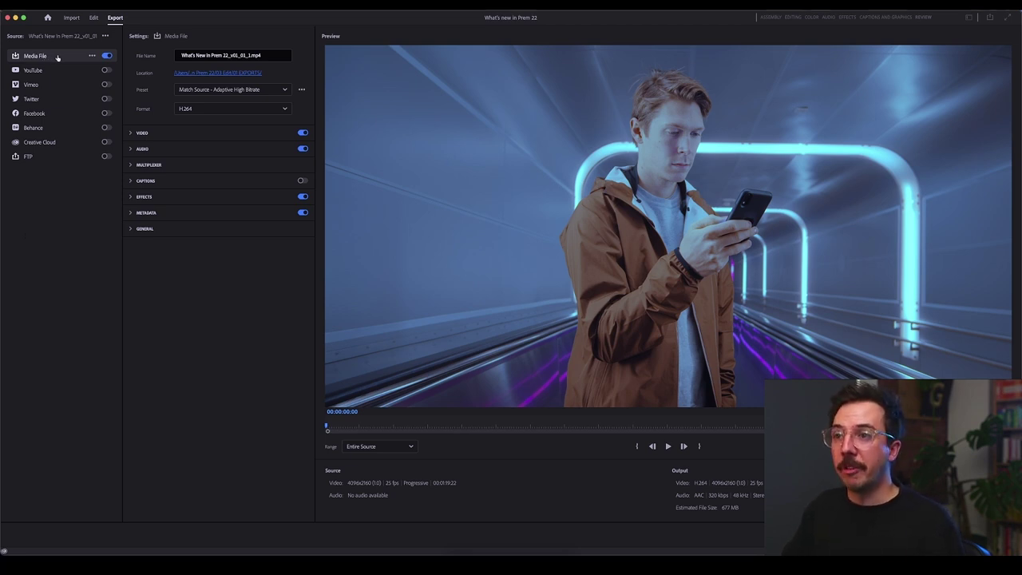
left_click(92, 56)
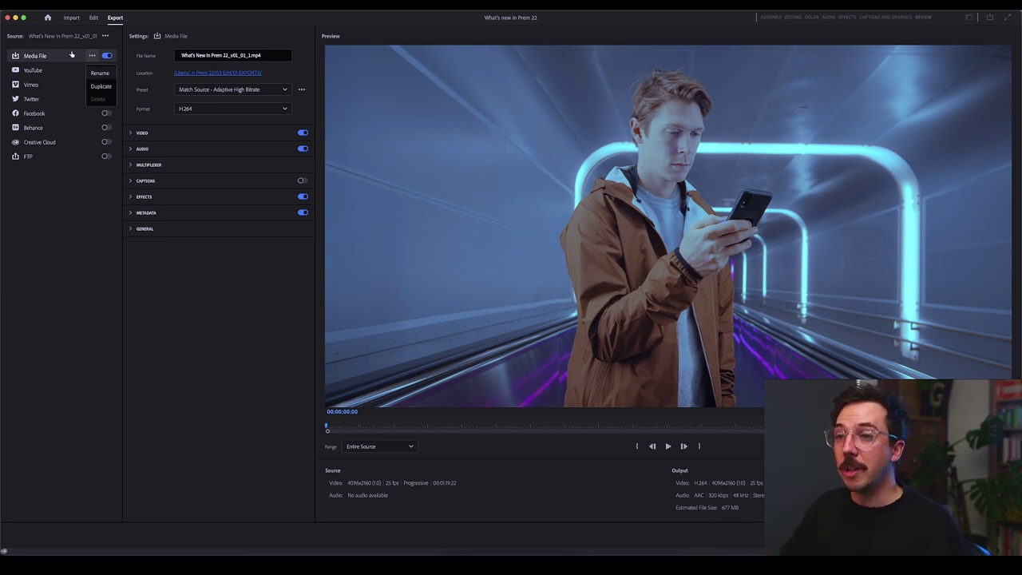
left_click(71, 53)
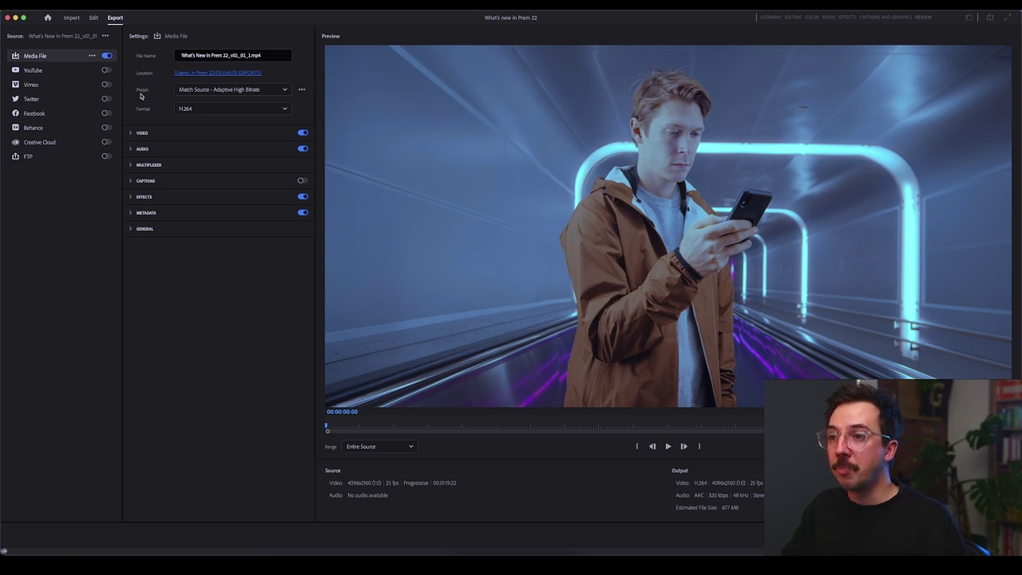
Expand the VIDEO section, browse its More settings, then collapse it again.
left_click(130, 133)
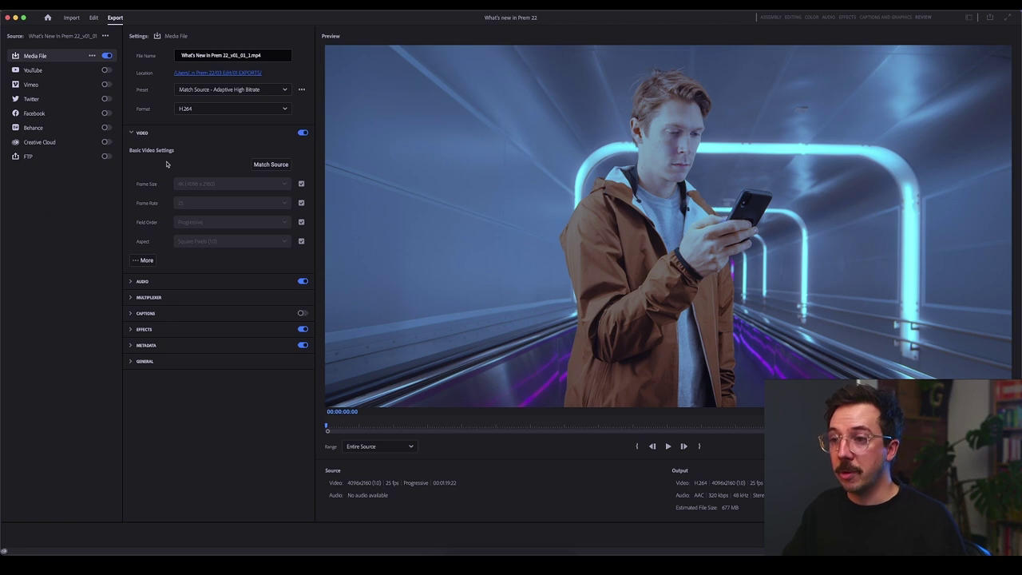
left_click(137, 261)
scroll(147, 235, "down", 3)
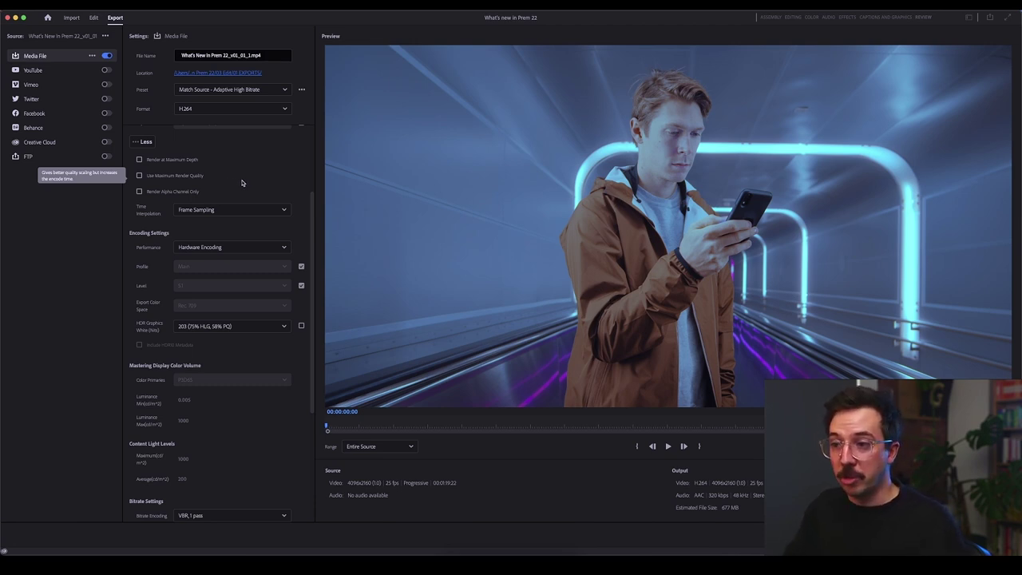
mouse_move(162, 217)
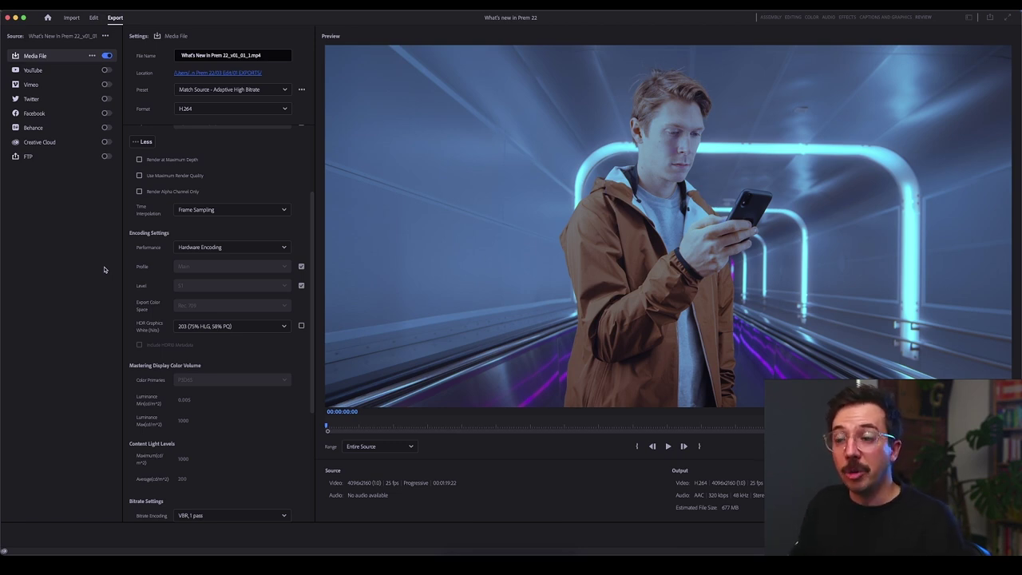
scroll(125, 341, "down", 5)
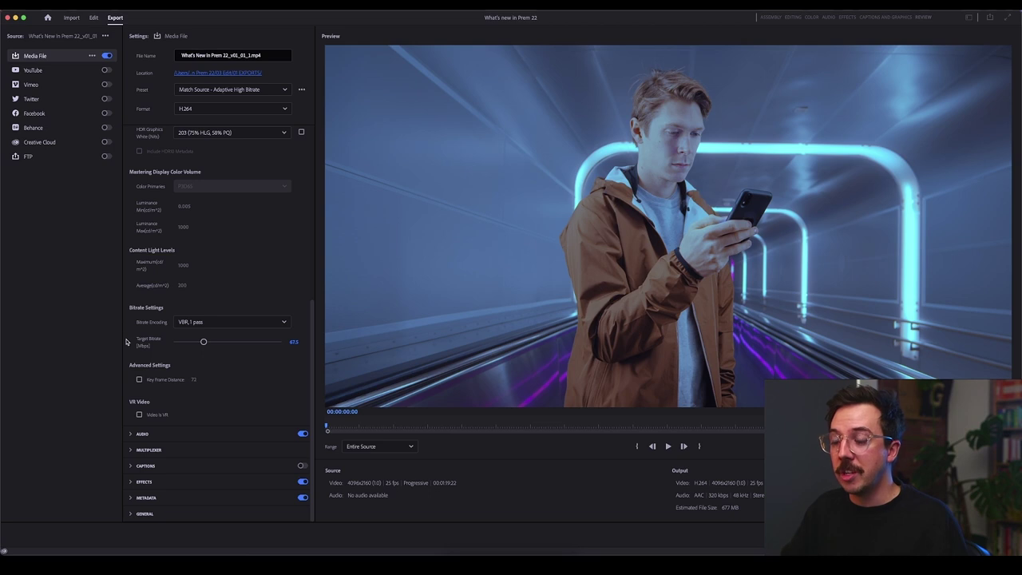
scroll(160, 325, "up", 6)
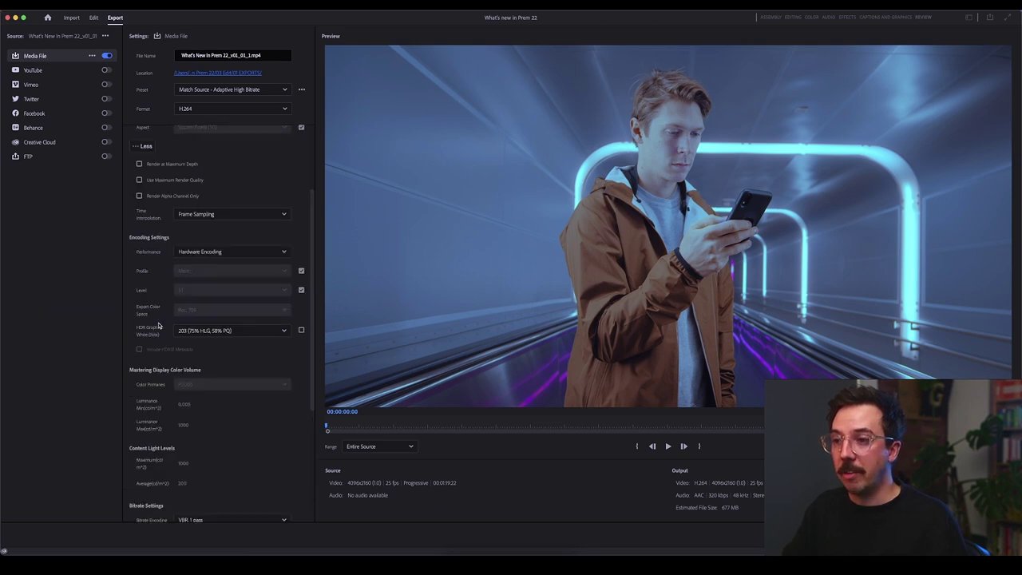
left_click(142, 260)
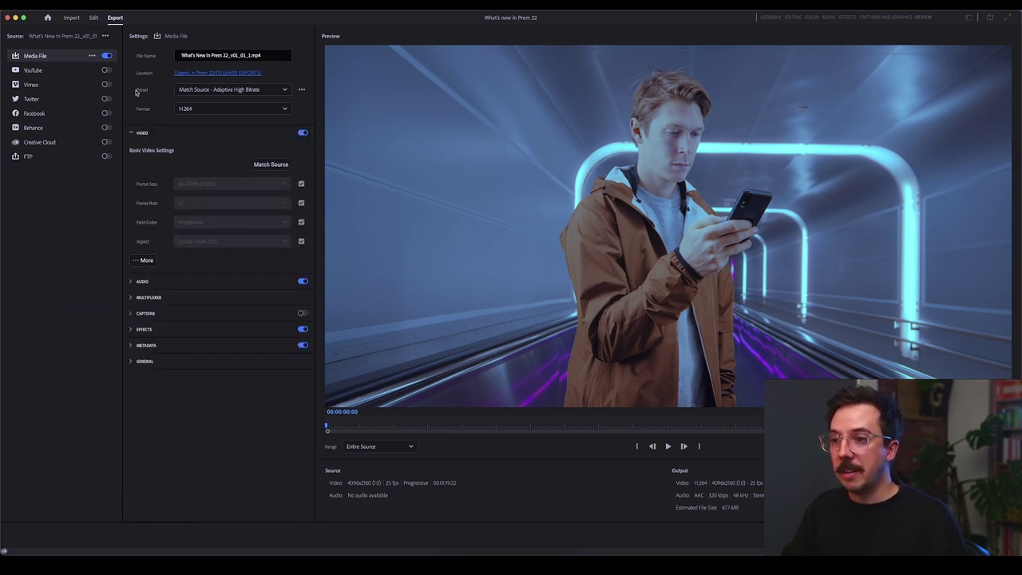
left_click(145, 261)
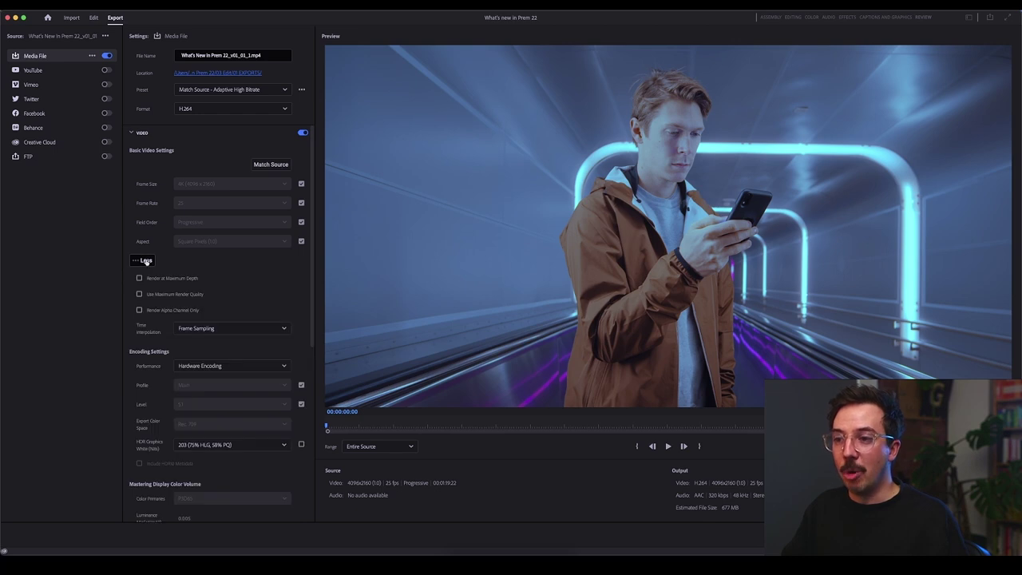
left_click(145, 260)
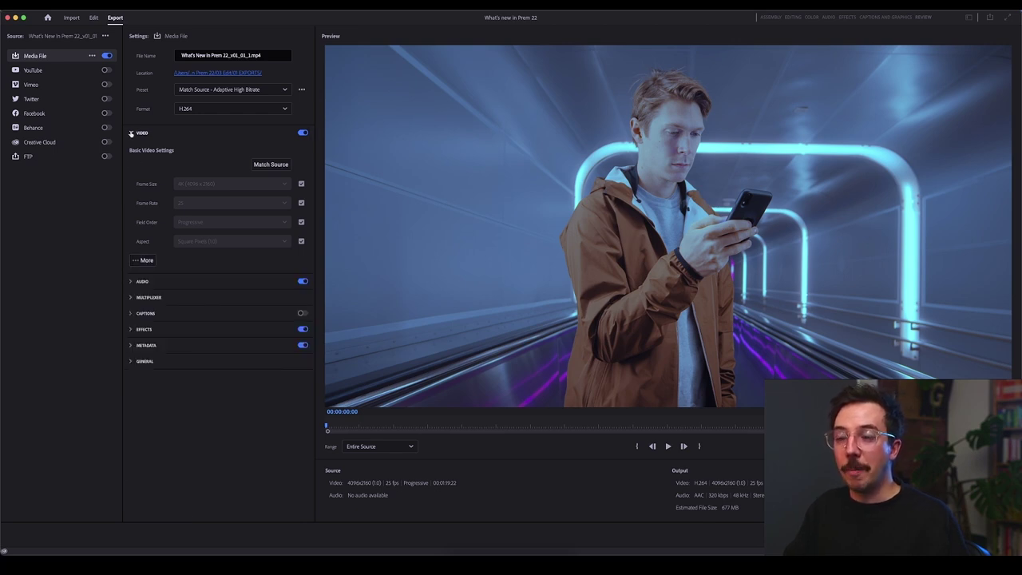
left_click(131, 134)
Expand and collapse the AUDIO, CAPTIONS, EFFECTS, METADATA and GENERAL export sections in turn.
left_click(128, 149)
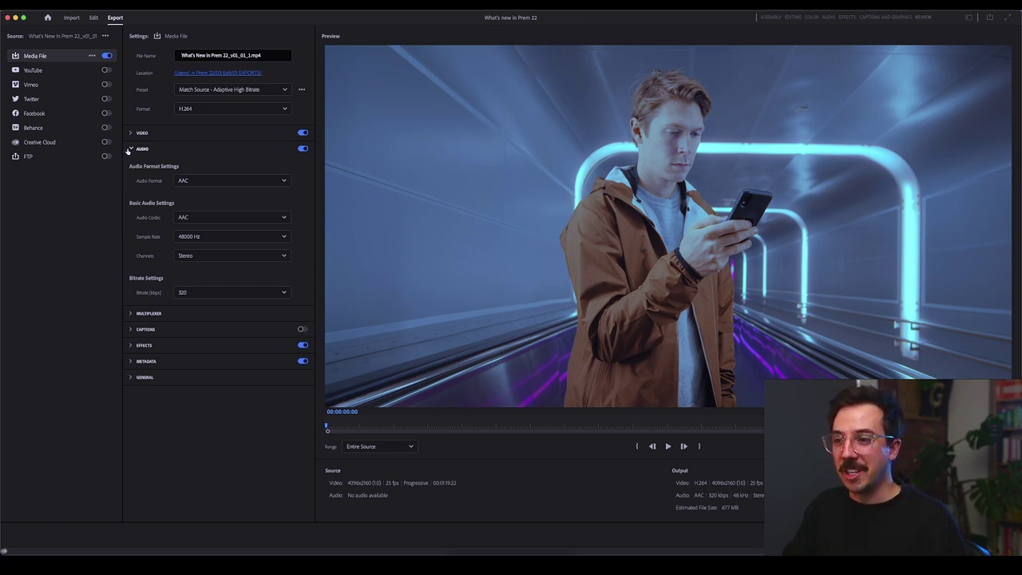
left_click(128, 151)
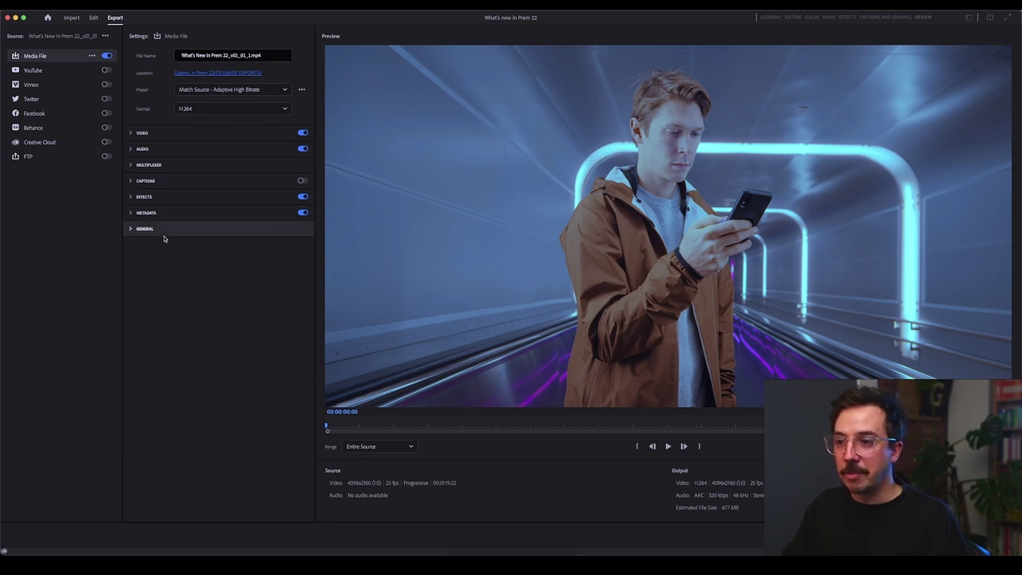
left_click(130, 181)
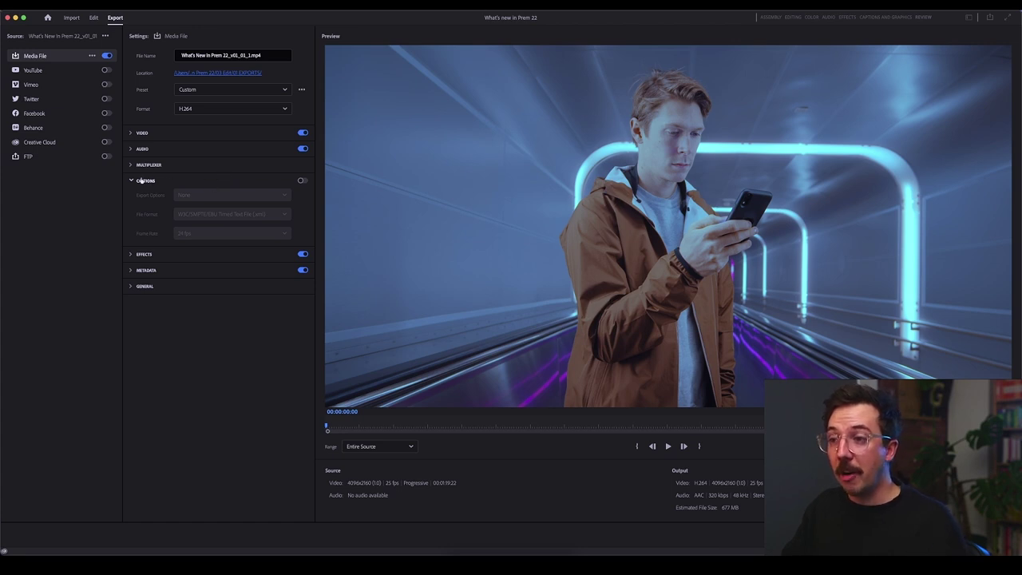
left_click(141, 181)
left_click(144, 196)
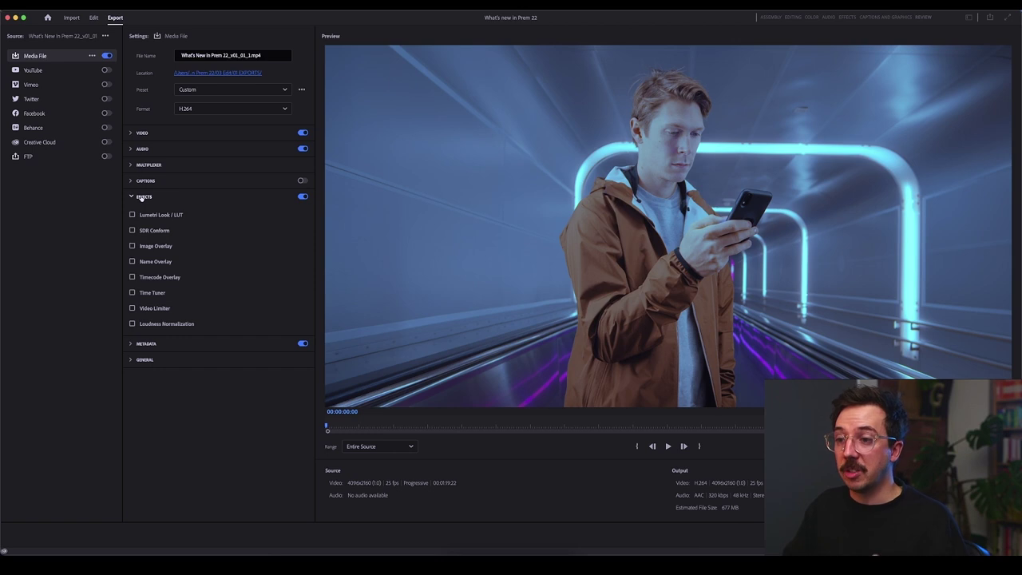
left_click(142, 196)
left_click(140, 213)
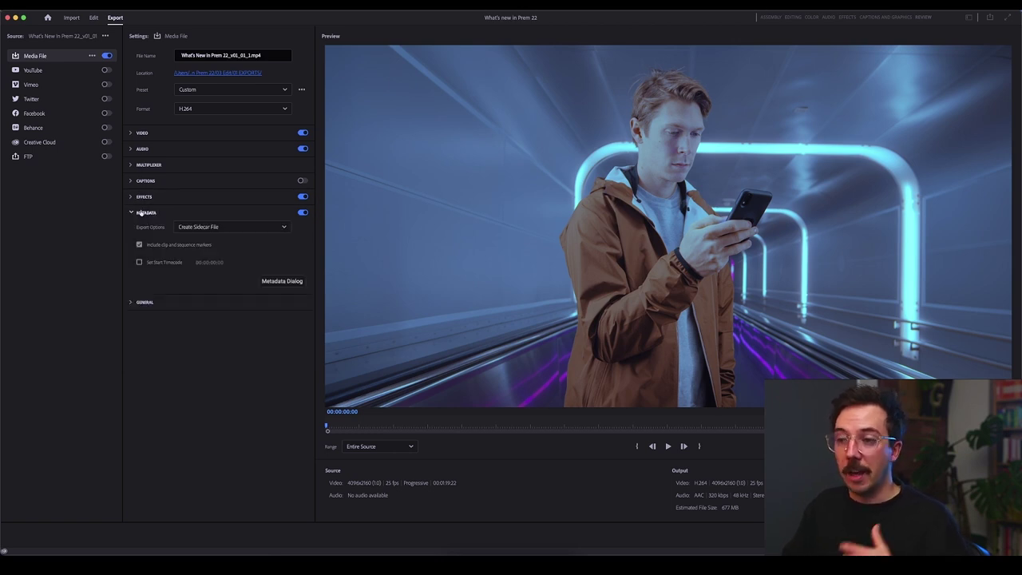
left_click(140, 212)
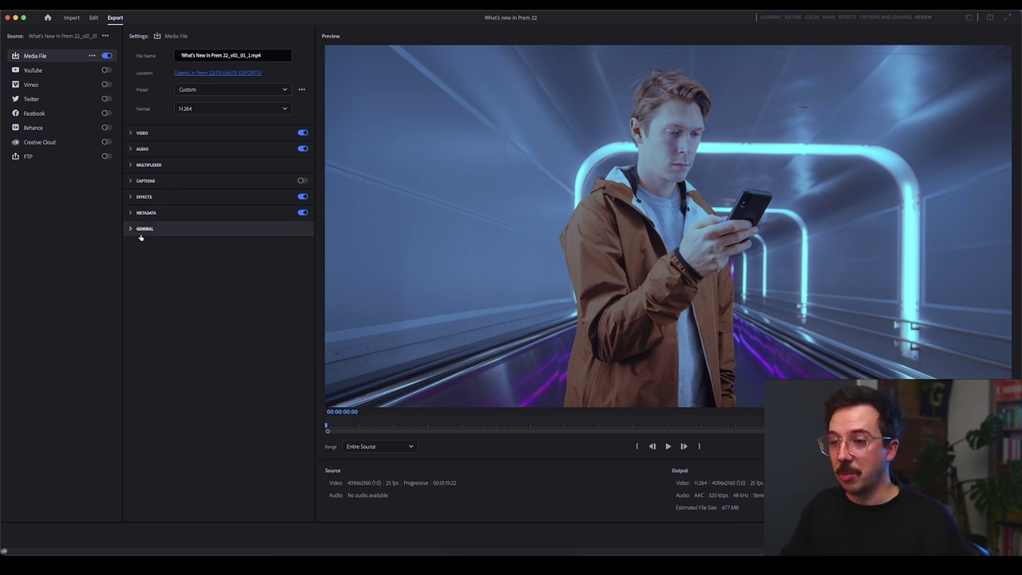
left_click(140, 230)
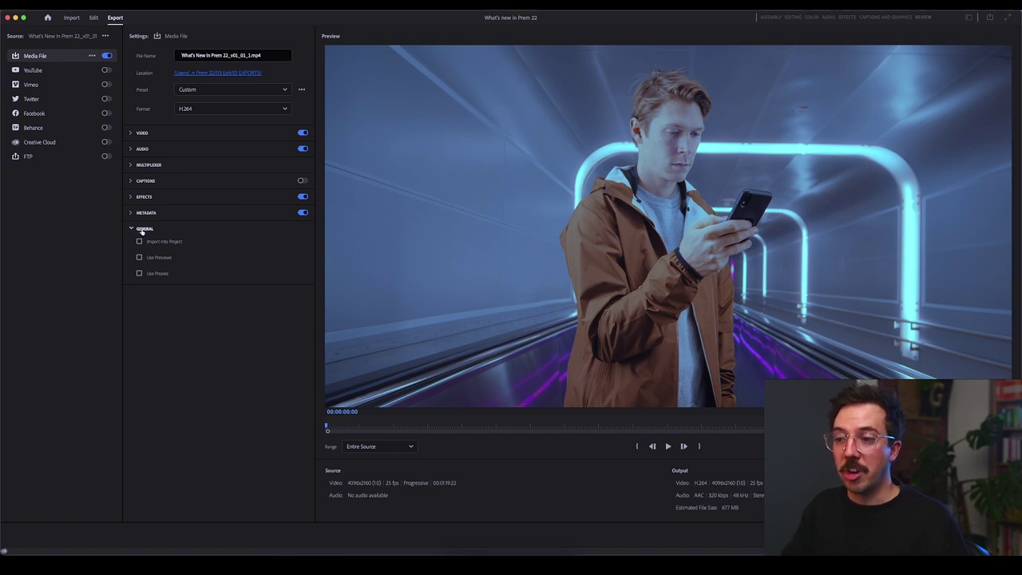
left_click(141, 230)
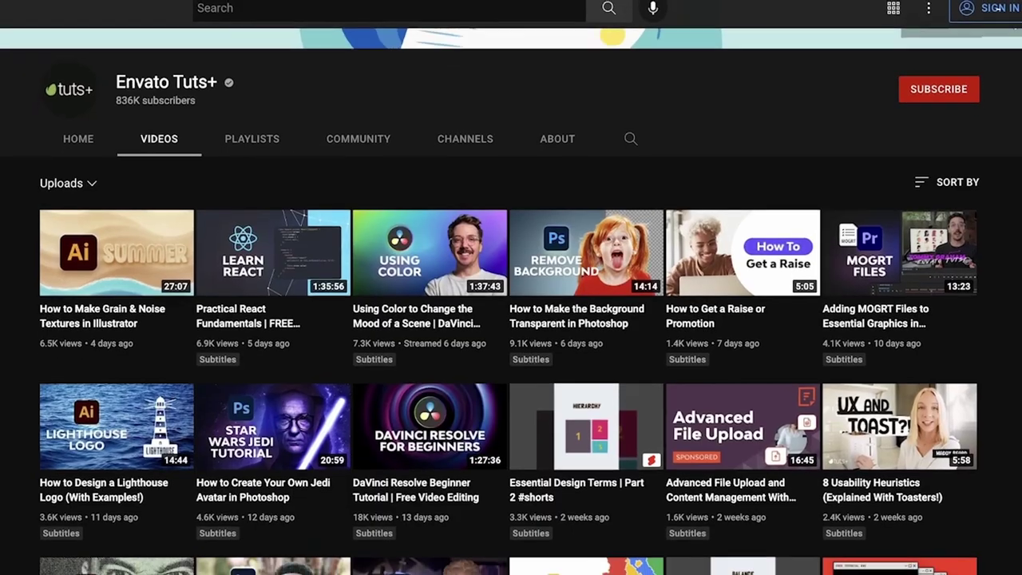
Scroll down the Envato Tuts+ Videos tab past uploads like What's New in Laravel 9?
scroll(926, 80, "down", 2)
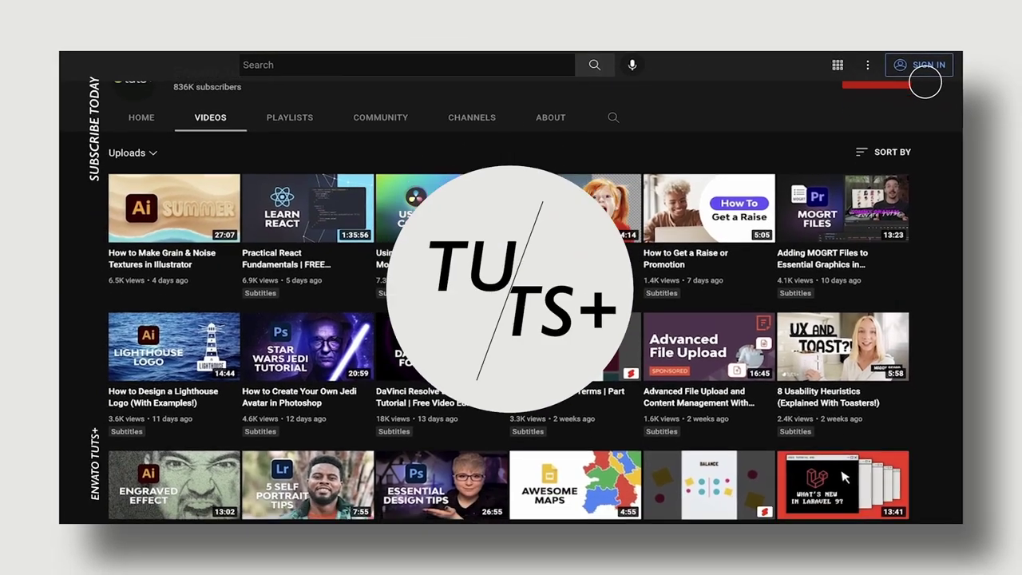
scroll(923, 84, "down", 2)
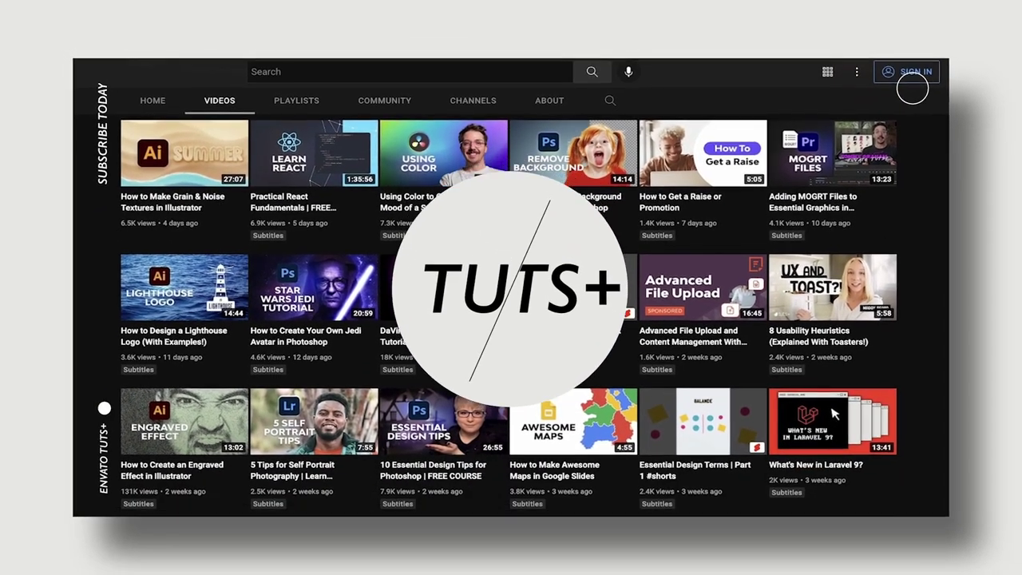
scroll(910, 91, "down", 2)
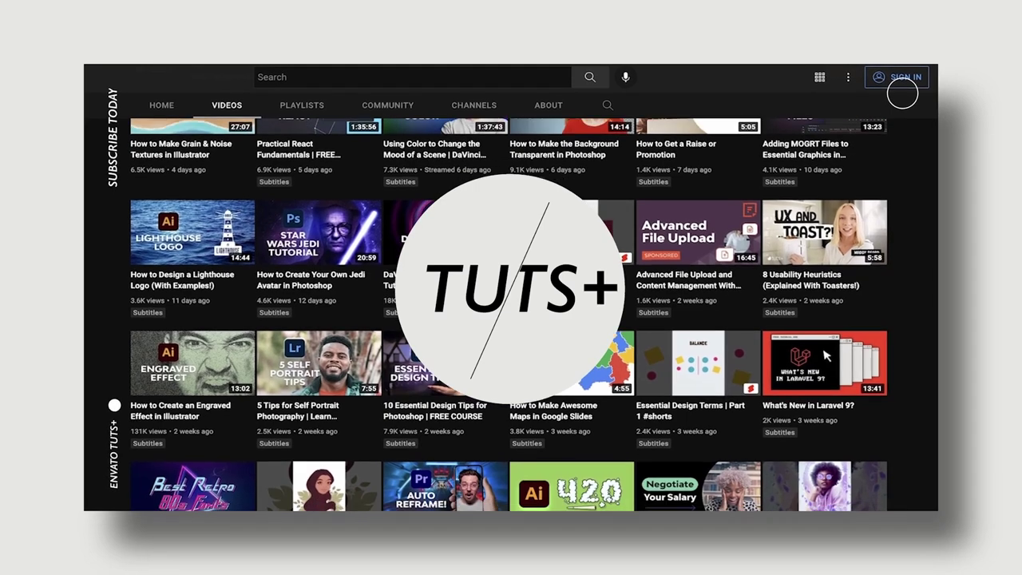